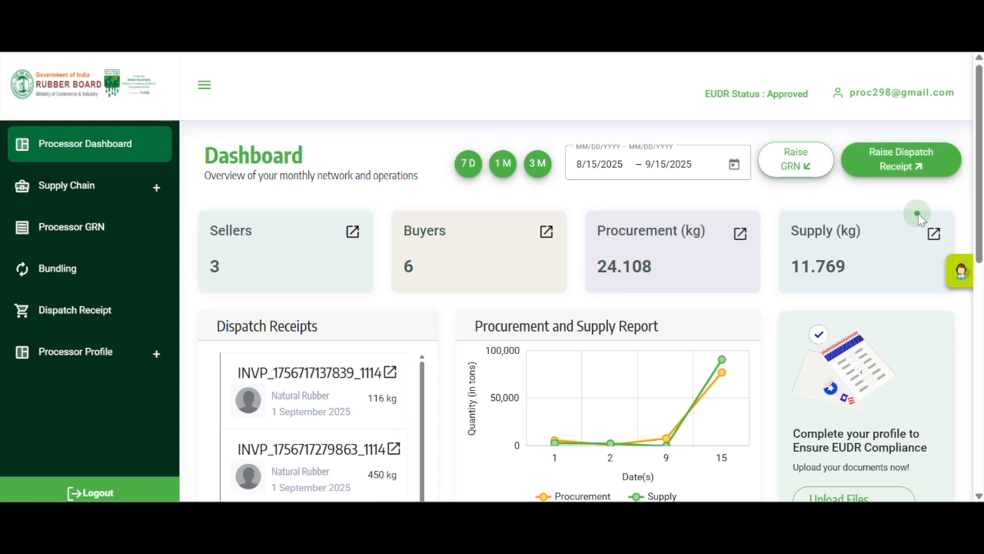
Step: Start a new goods received note on the Processor GRN page and choose the listed supplier's dispatch receipt
left_click(76, 229)
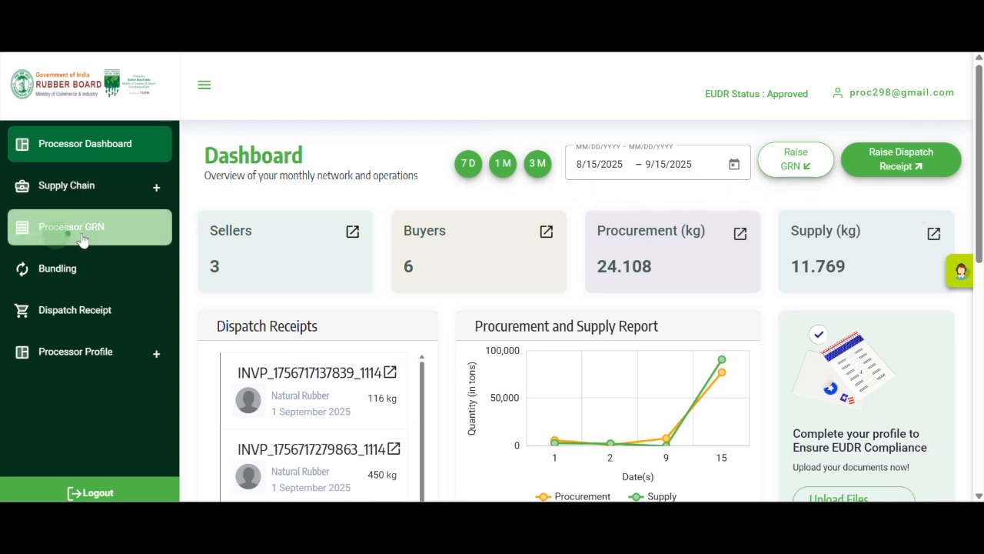
left_click(83, 266)
left_click(86, 306)
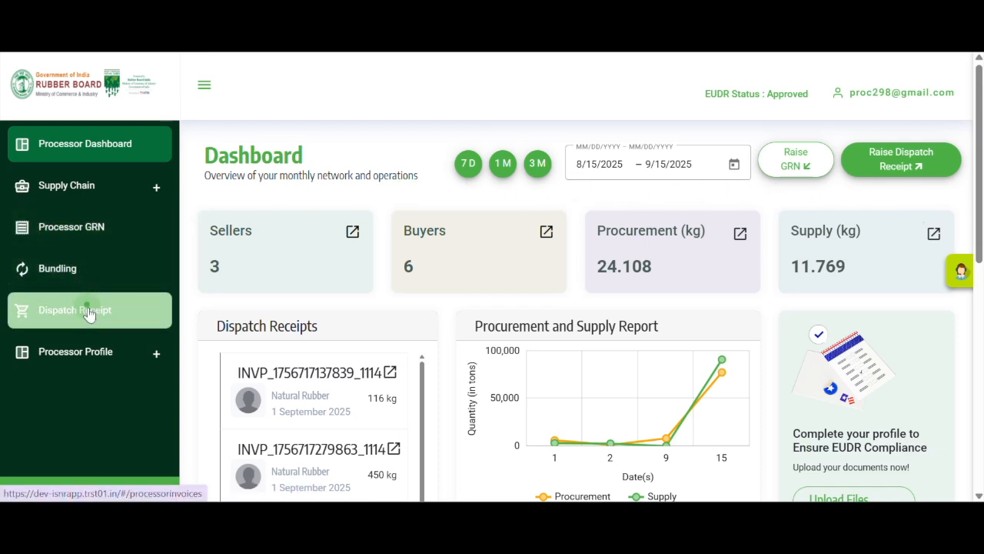
left_click(102, 240)
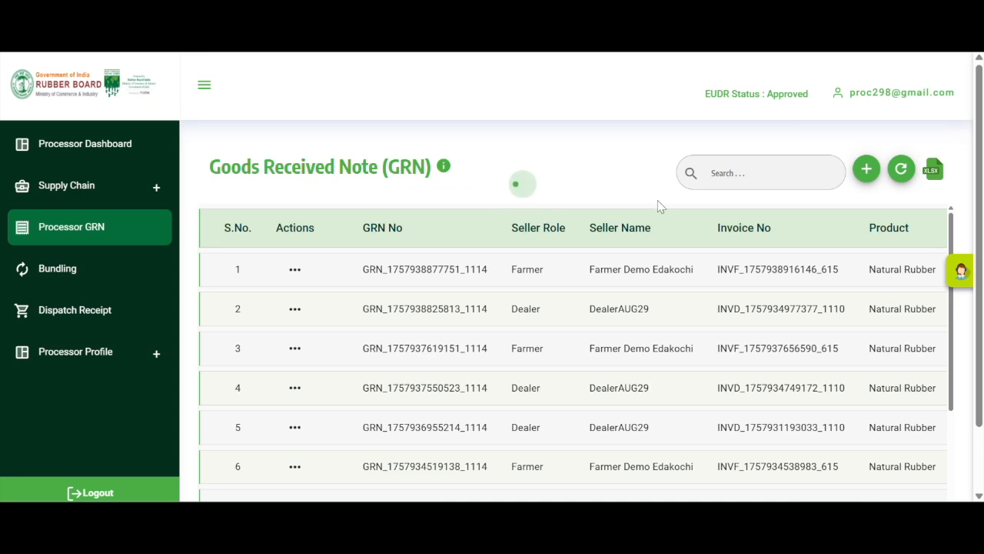
left_click(867, 169)
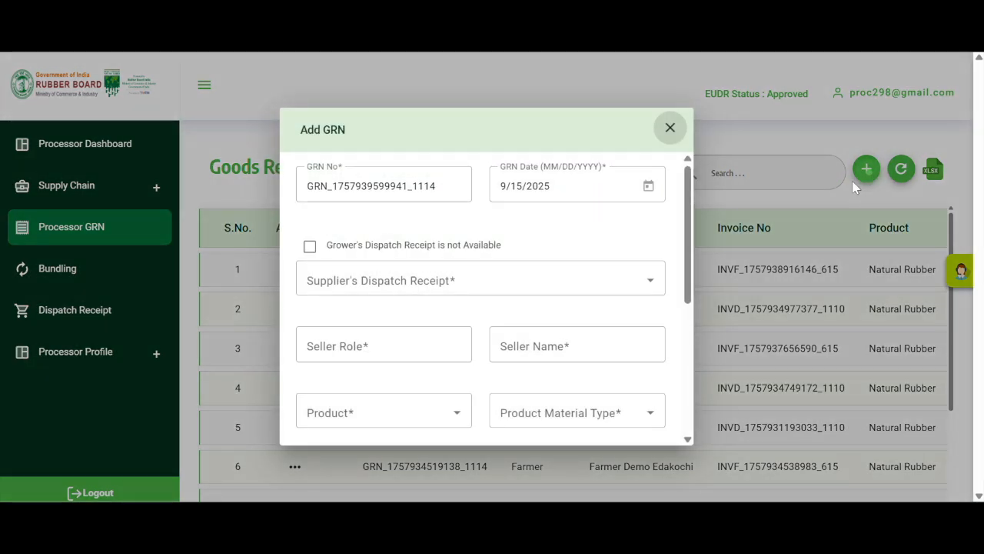
left_click(533, 279)
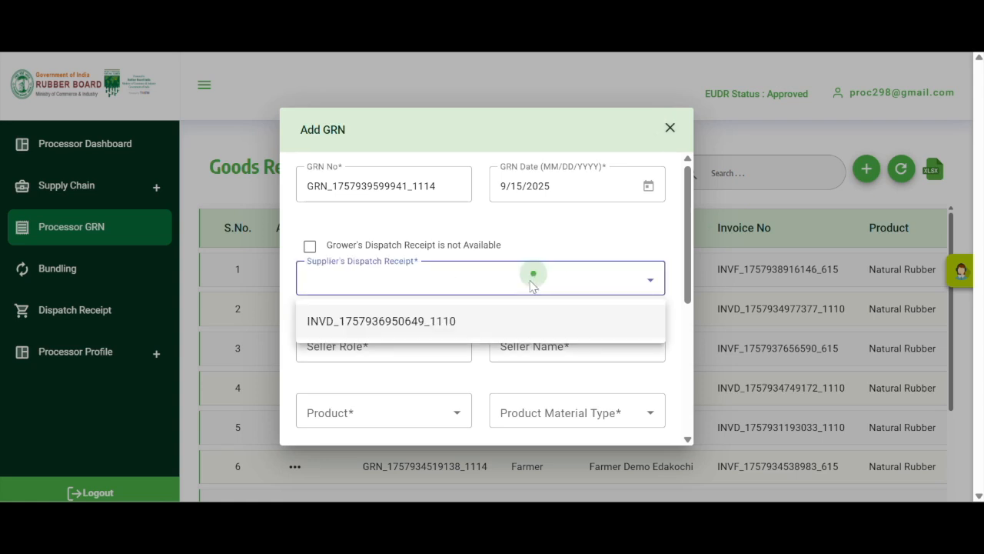
left_click(481, 323)
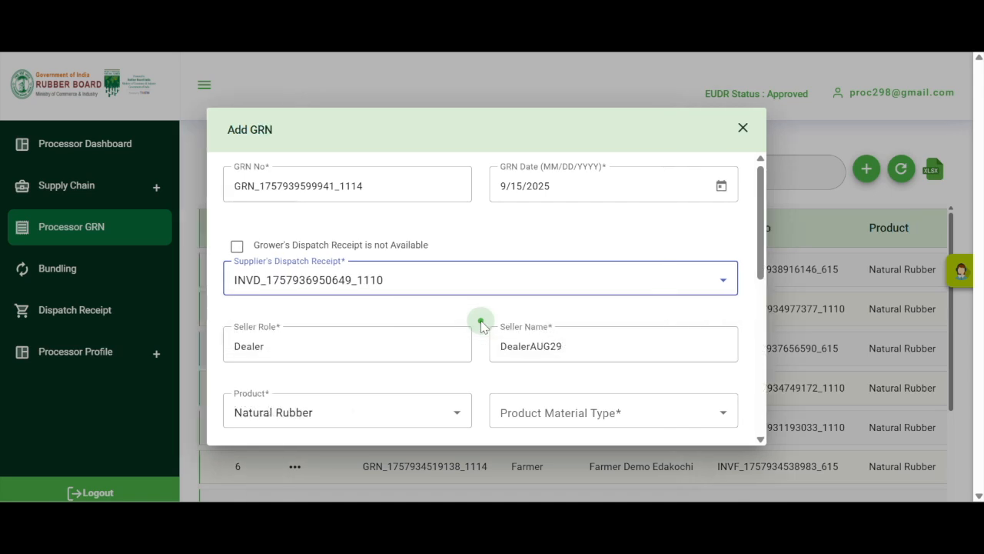
Step: Set the product material type of the dealer's GRN to SmokeSheet, dismissing the chat notification
scroll(405, 338, "down", 1)
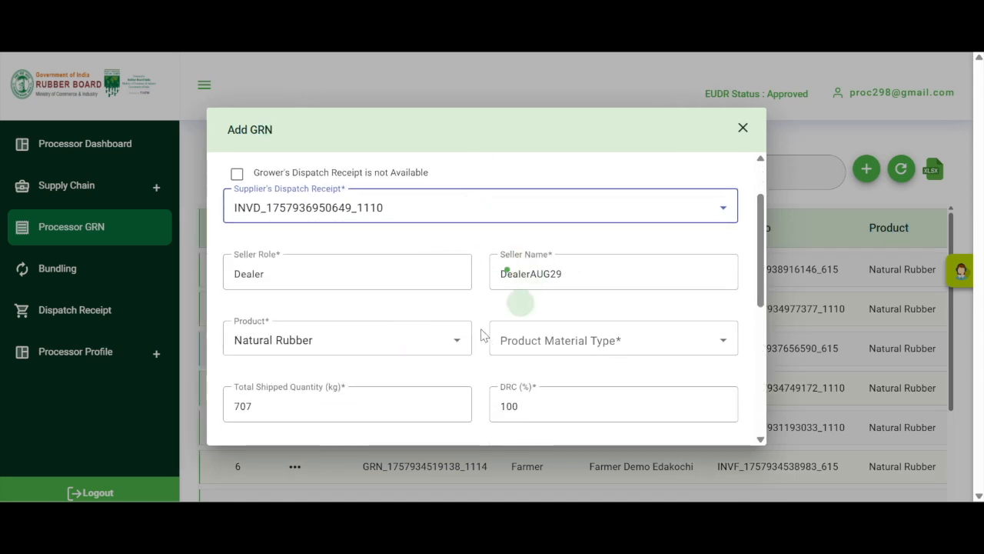
scroll(481, 331, "down", 1)
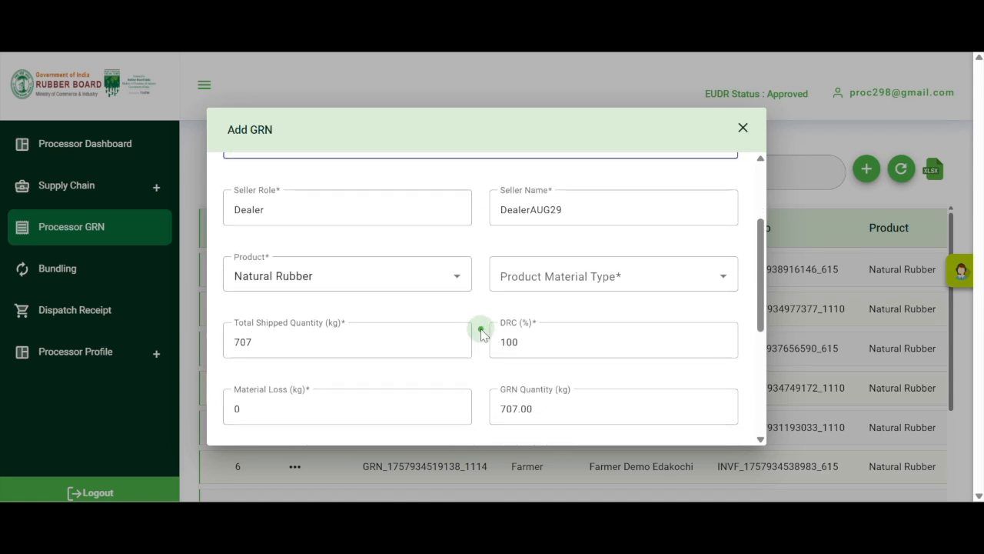
scroll(480, 330, "down", 1)
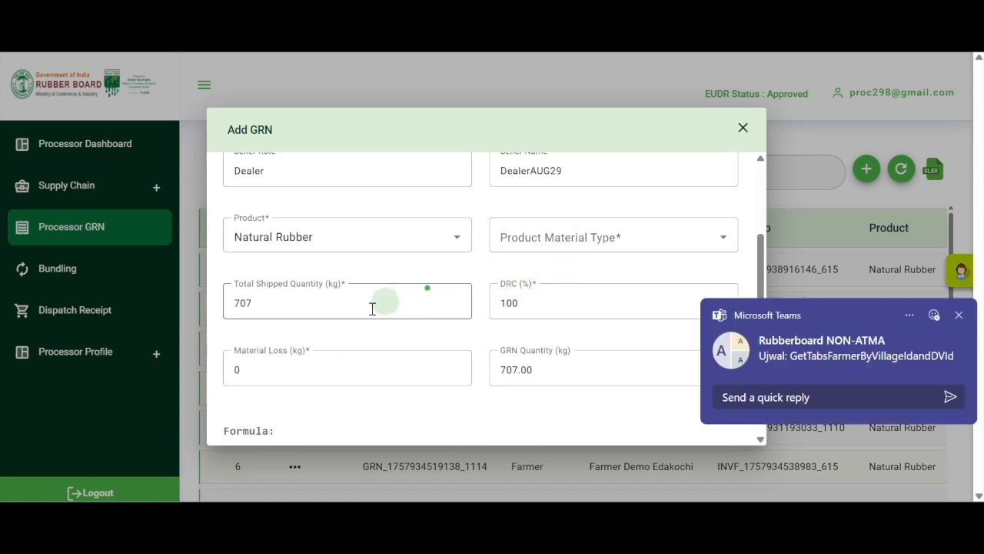
left_click(958, 317)
left_click(637, 232)
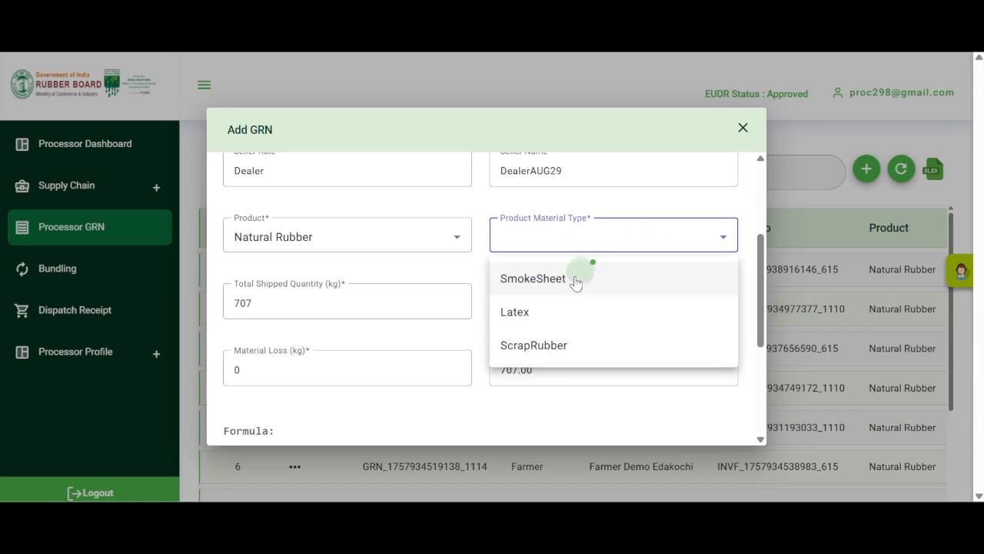
left_click(574, 280)
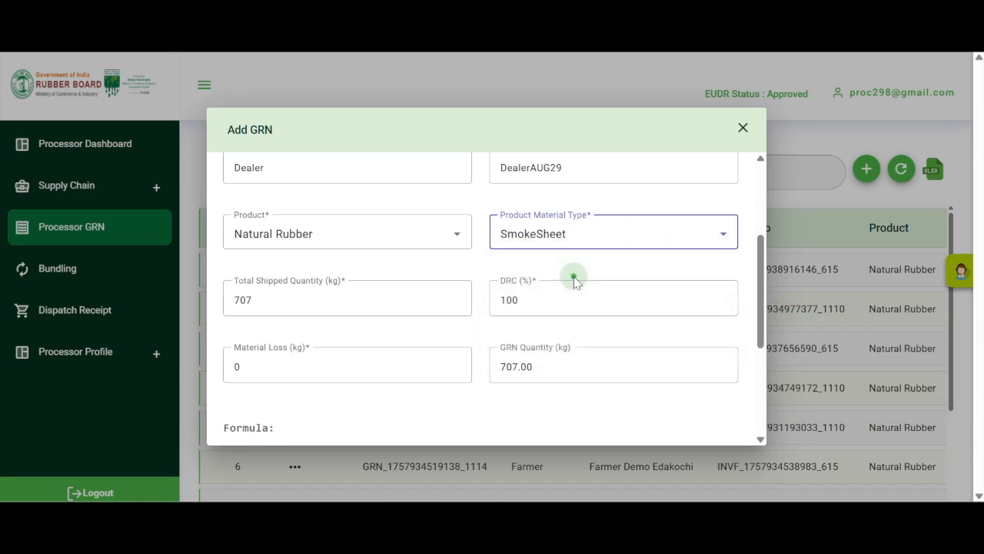
Step: Review the GRN quantity formula, submit the dealer's GRN without evidence and acknowledge the message
scroll(575, 282, "down", 2)
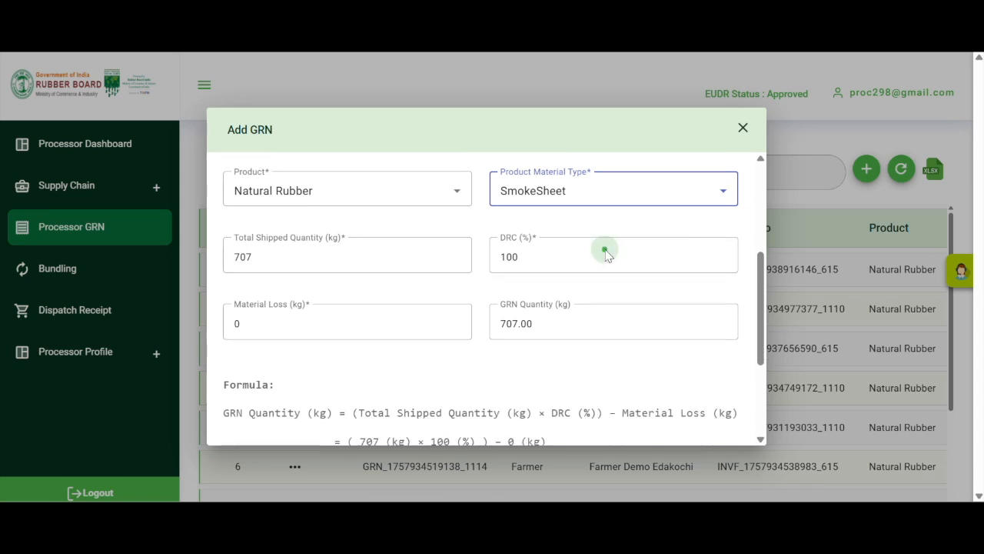
scroll(606, 256, "down", 2)
scroll(606, 256, "down", 1)
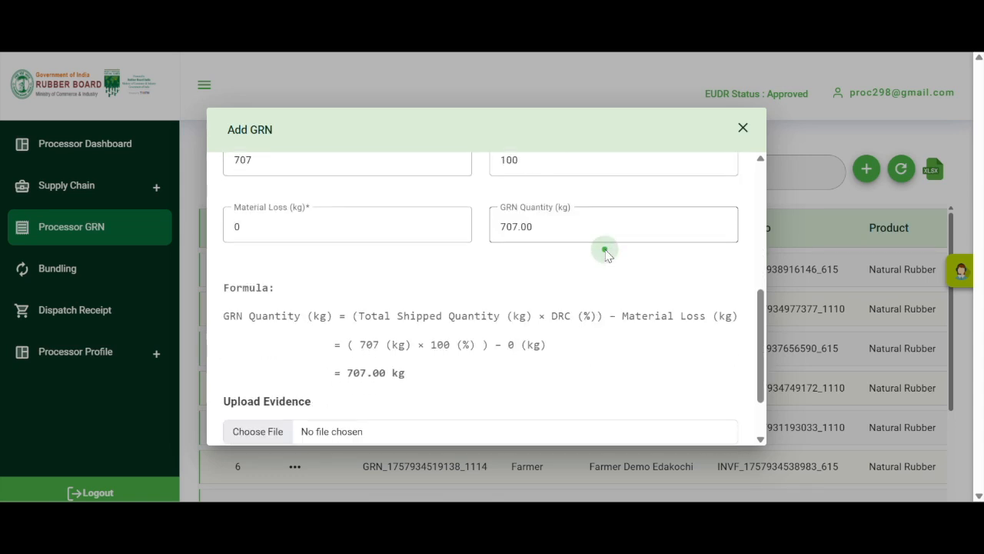
scroll(606, 256, "down", 2)
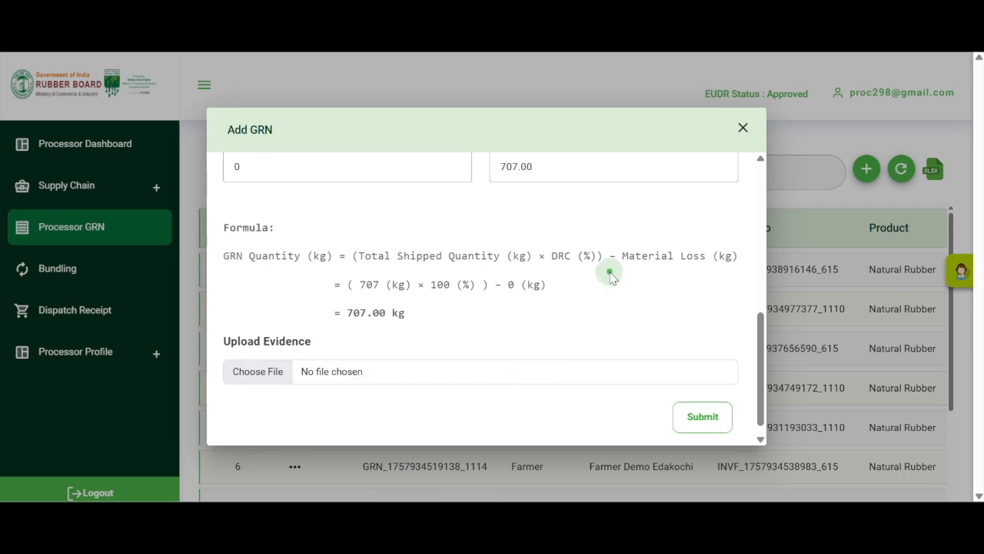
left_click(697, 417)
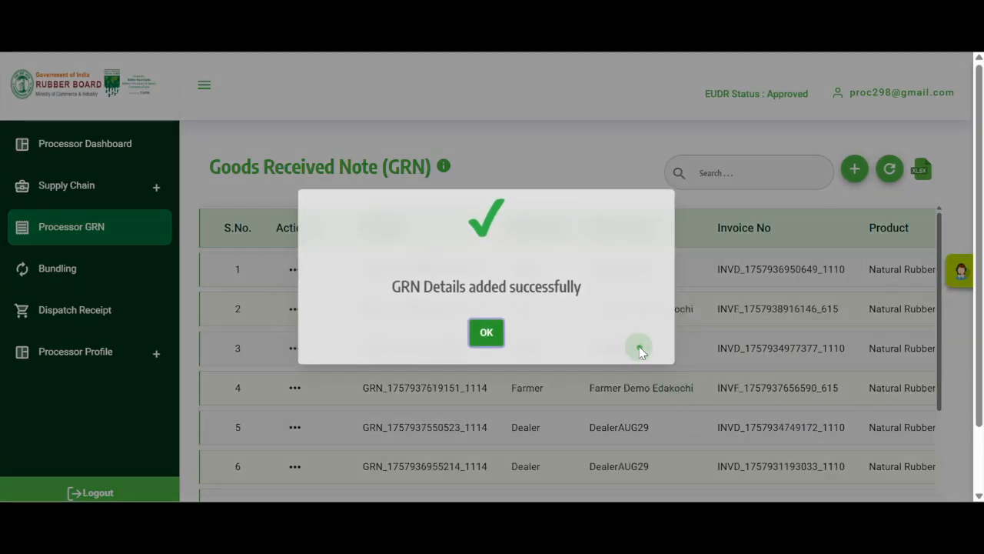
left_click(484, 338)
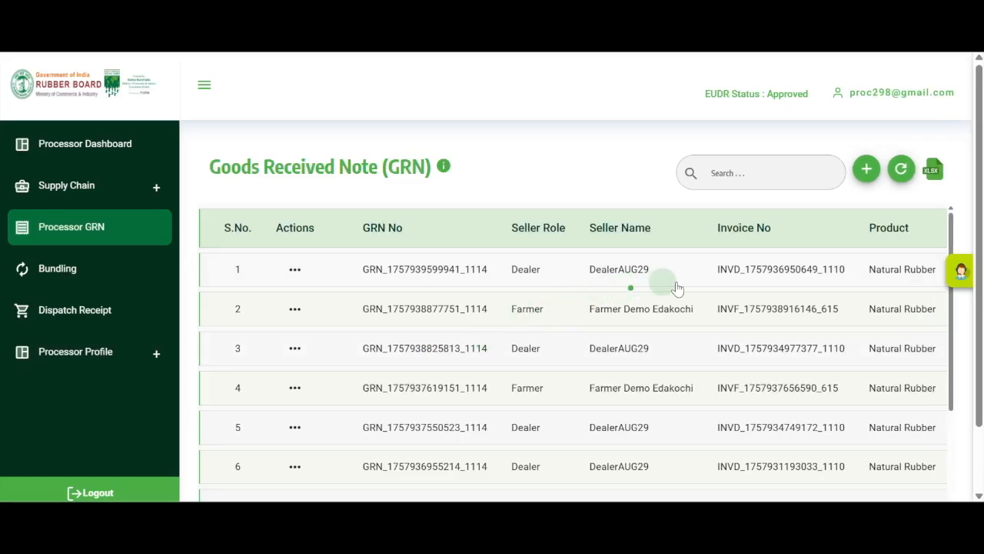
Step: Start another GRN with the grower's dispatch receipt marked as not available, seller role Farmer and the listed farmer as seller
left_click(866, 170)
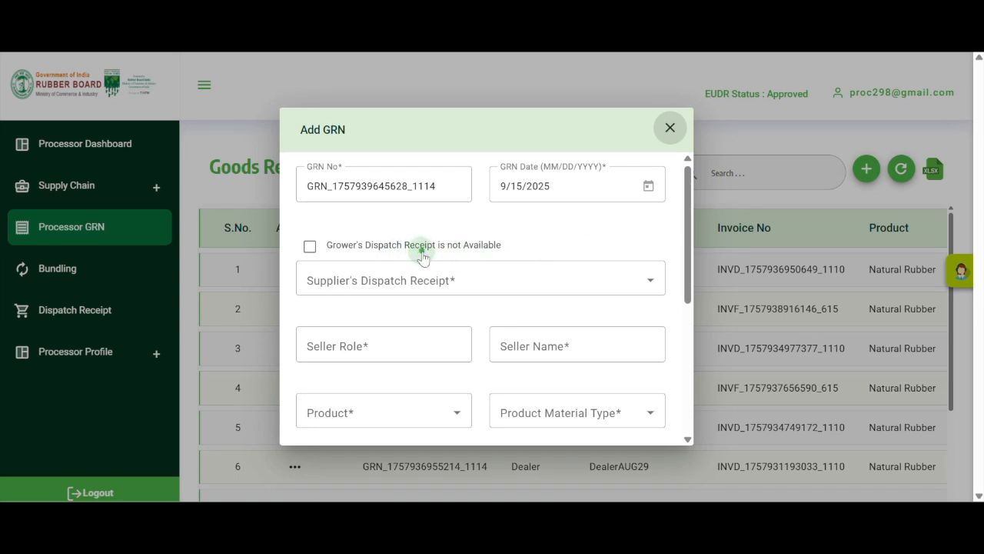
left_click(309, 250)
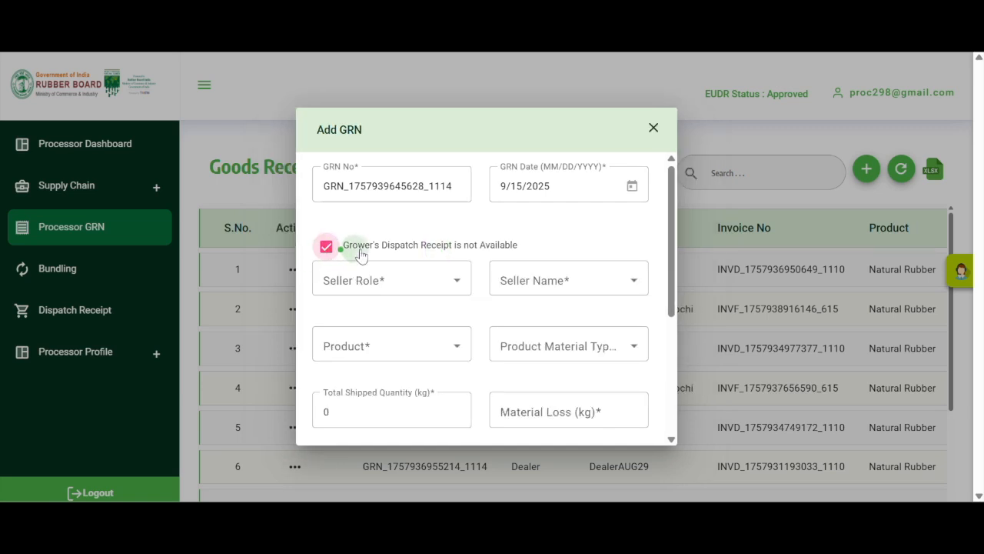
left_click(444, 288)
left_click(413, 321)
left_click(559, 283)
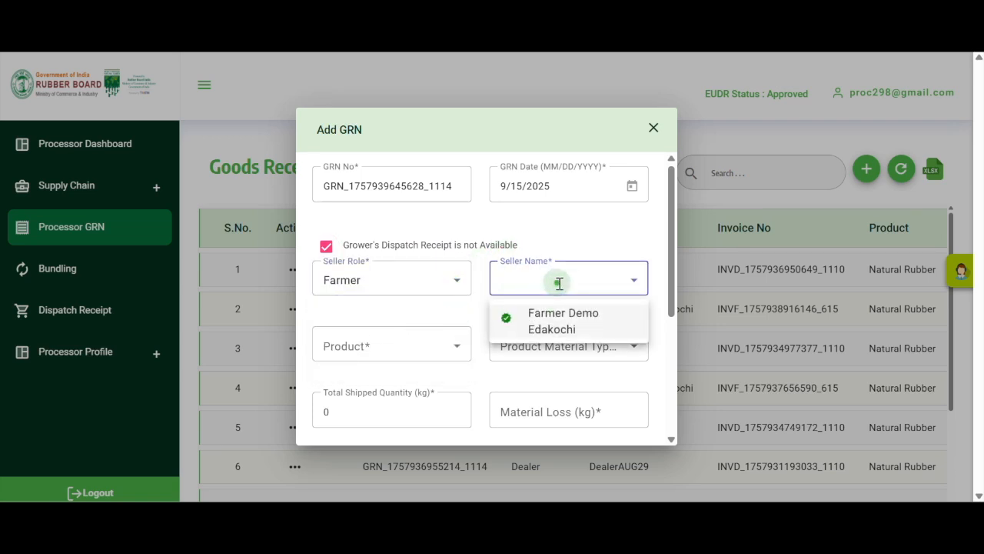
left_click(561, 319)
Step: Set the farmer GRN's product to Natural Rubber and its material type to Latex
left_click(444, 338)
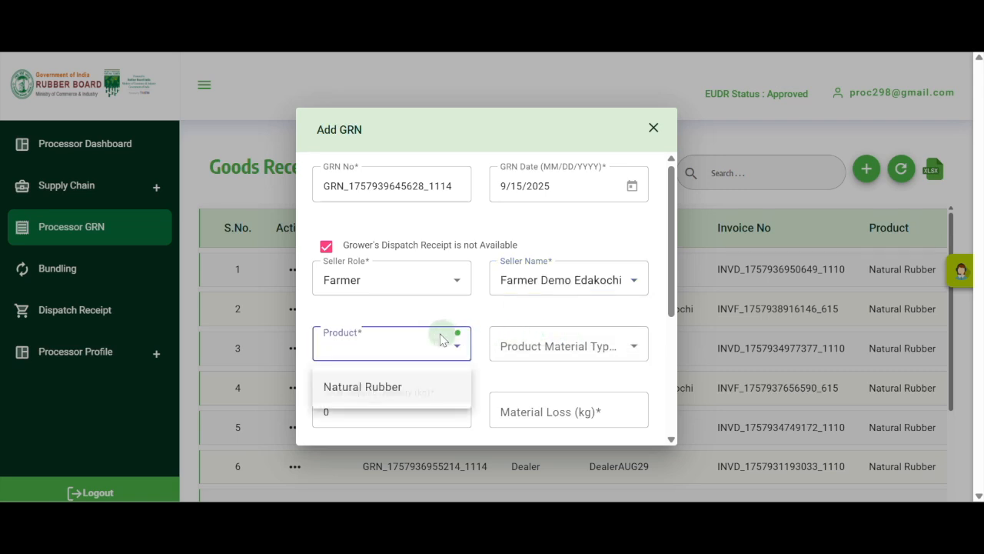
left_click(406, 387)
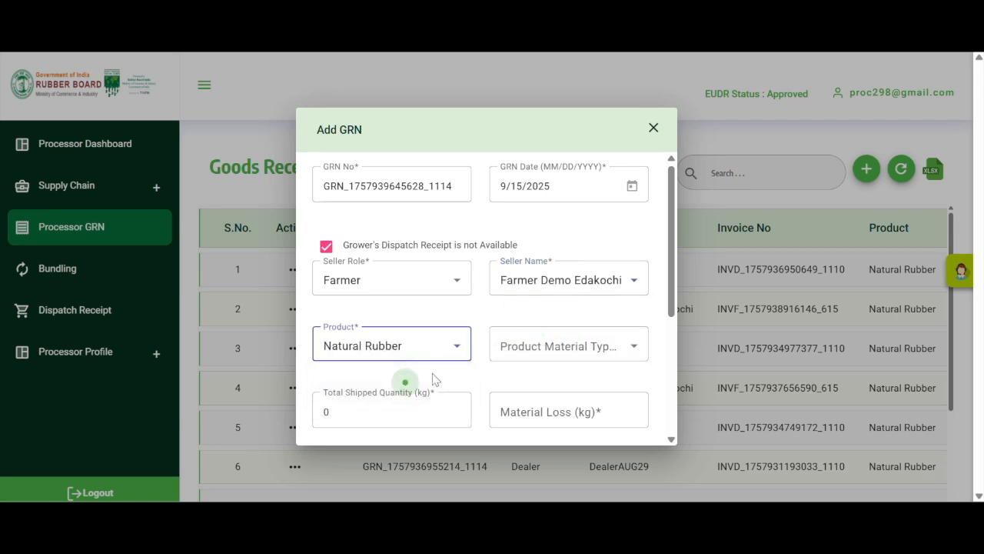
left_click(560, 346)
left_click(555, 409)
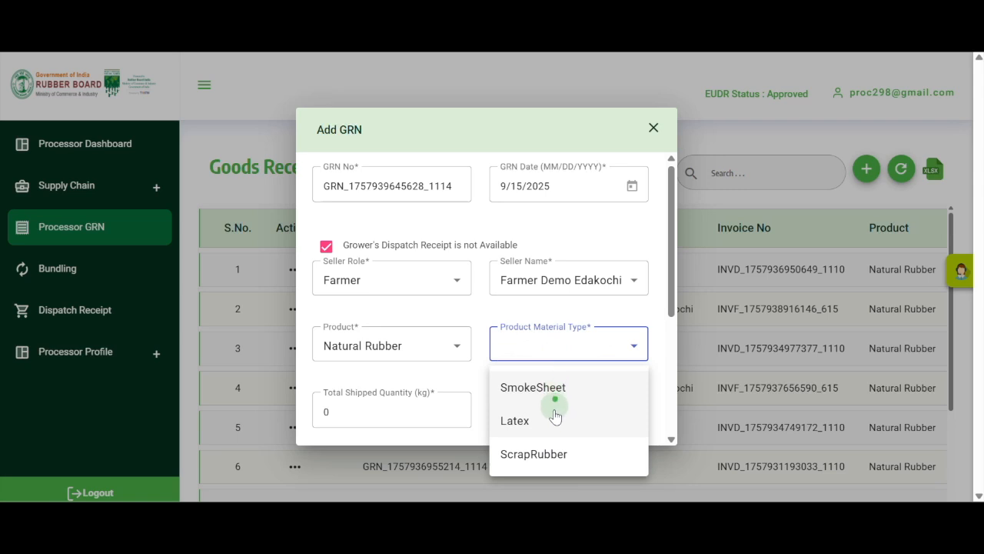
Step: Enter a total shipped quantity of 120 kg and a material loss of 12 kg
scroll(461, 376, "down", 2)
left_click(336, 284)
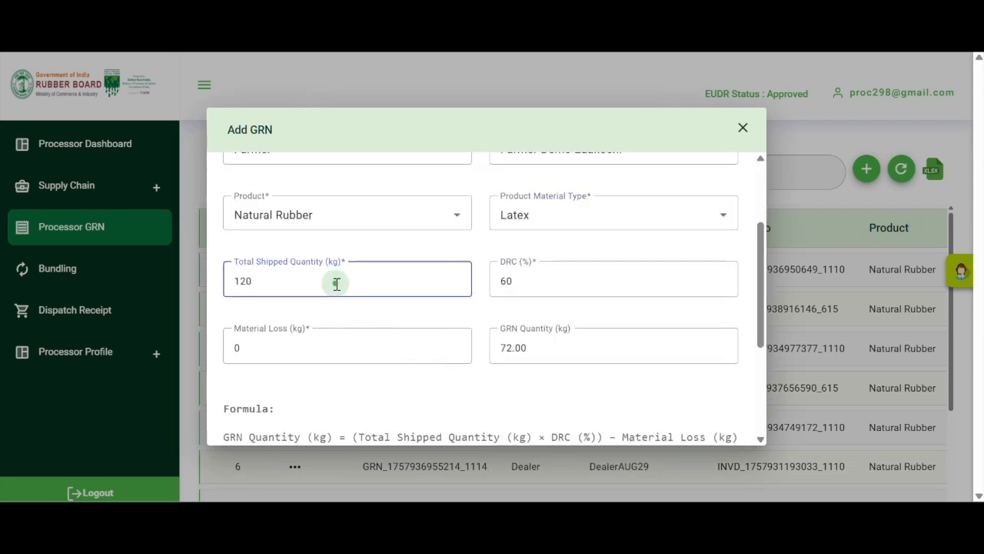
left_click(311, 348)
key("BackSpace")
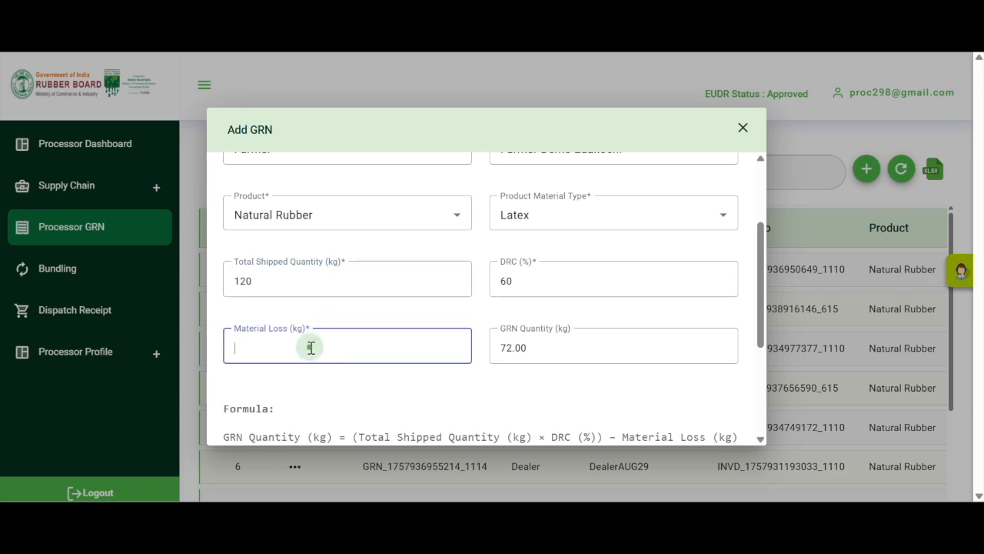
Step: Submit the farmer's GRN without evidence and acknowledge the message
scroll(311, 348, "down", 3)
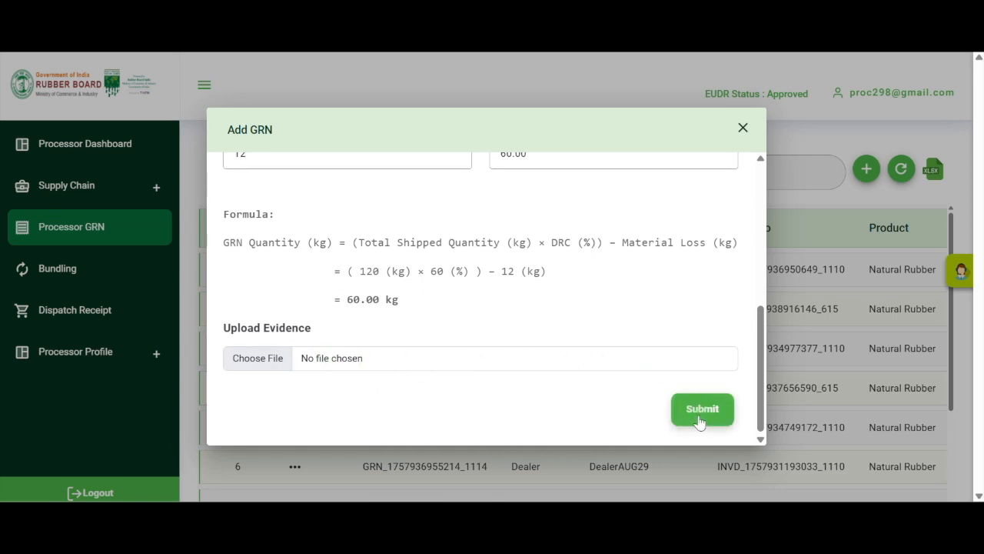
left_click(699, 422)
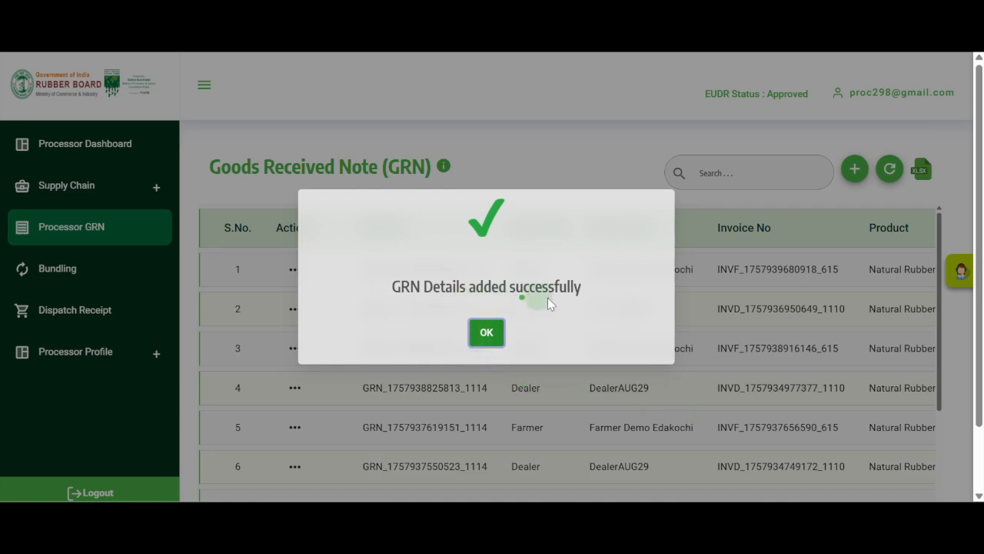
left_click(487, 335)
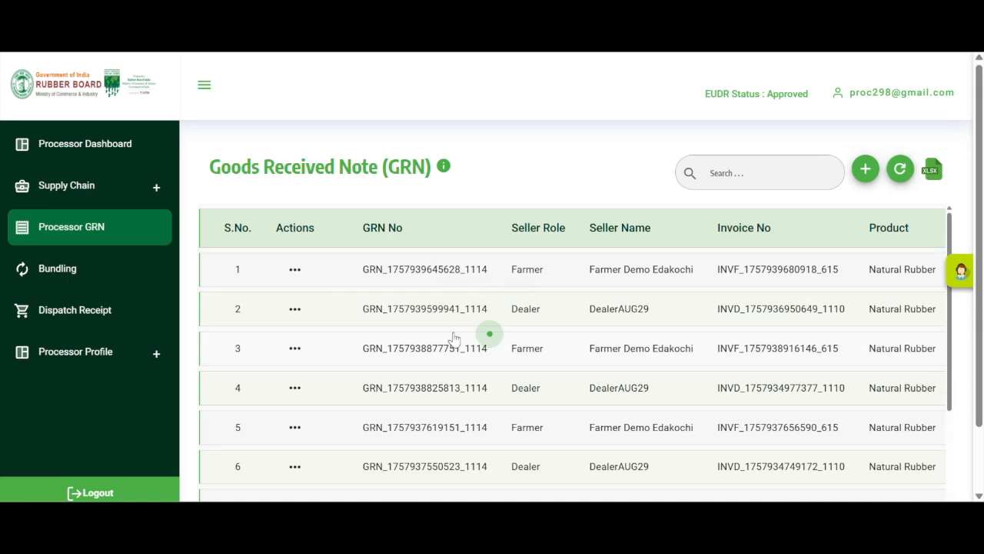
Step: Start a new bundle on the Bundling page with product Natural Rubber and product type RSS4
left_click(87, 269)
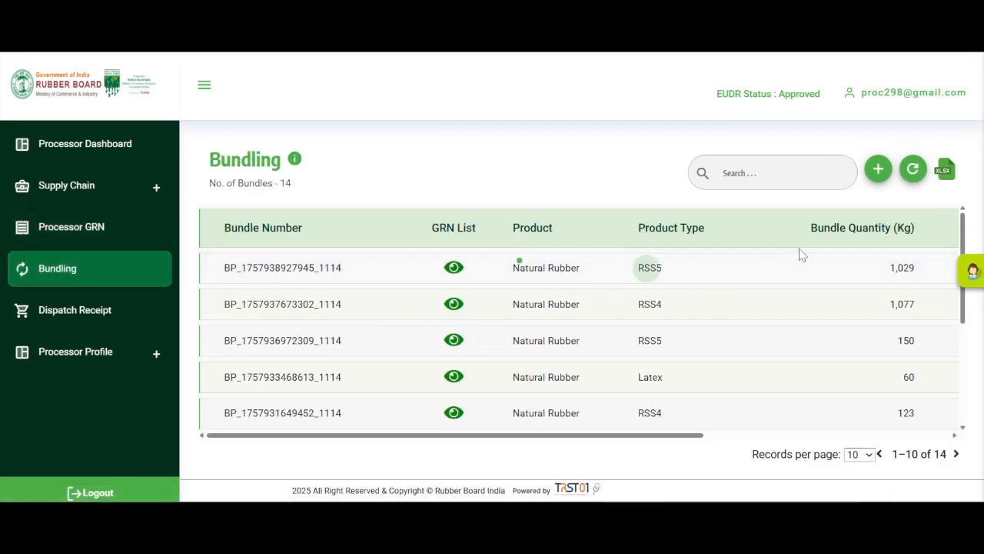
left_click(876, 173)
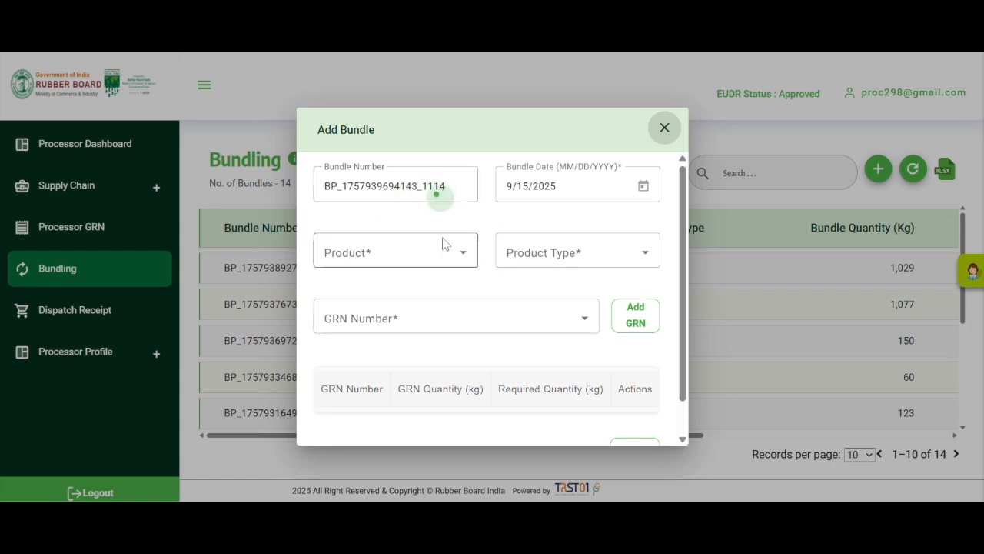
left_click(442, 265)
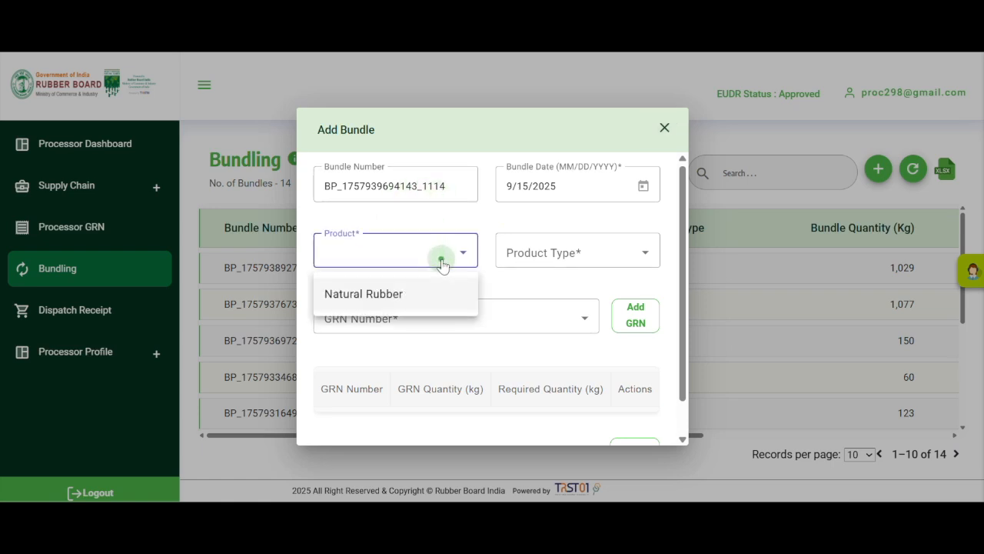
left_click(430, 291)
left_click(573, 262)
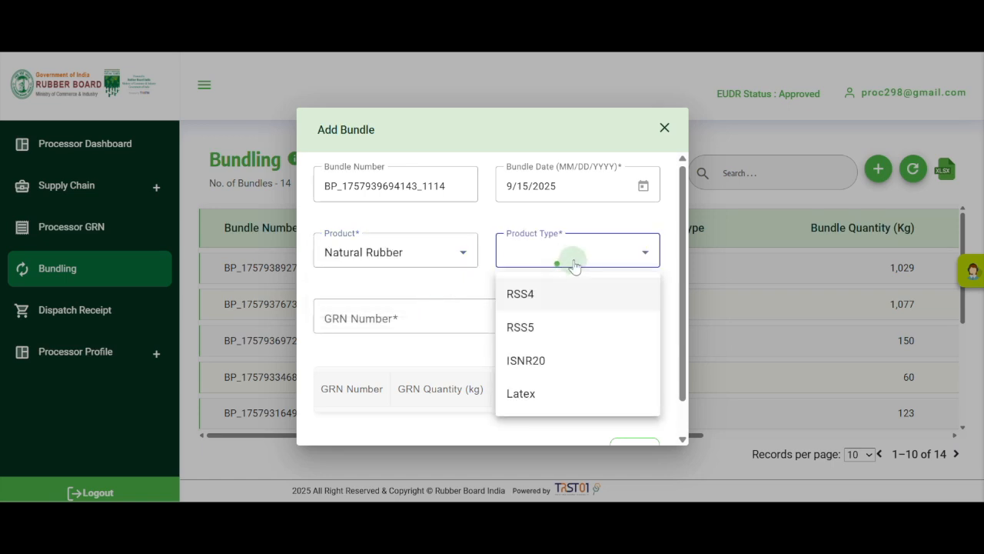
left_click(562, 305)
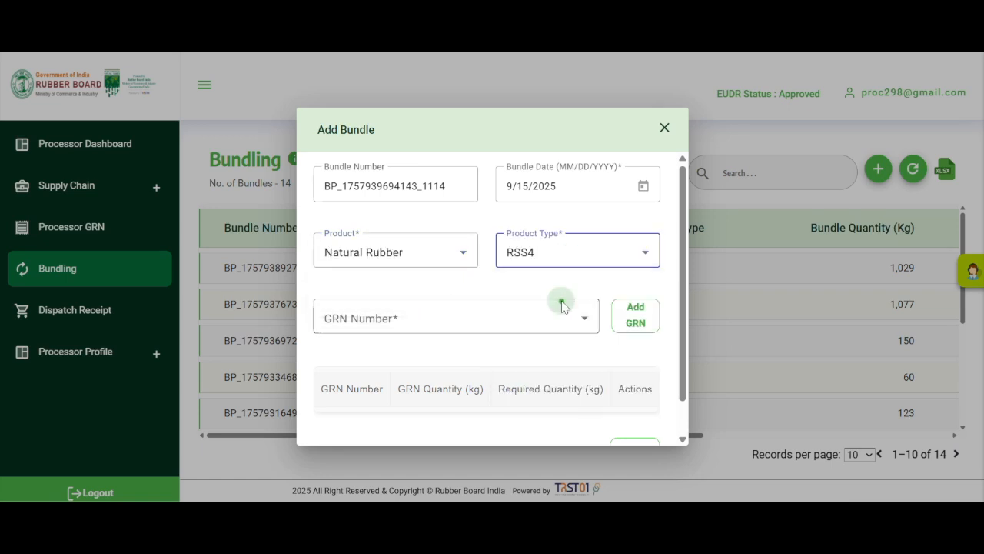
Step: Select the 8576 kg and 50 kg GRNs and add them to the bundle
left_click(440, 319)
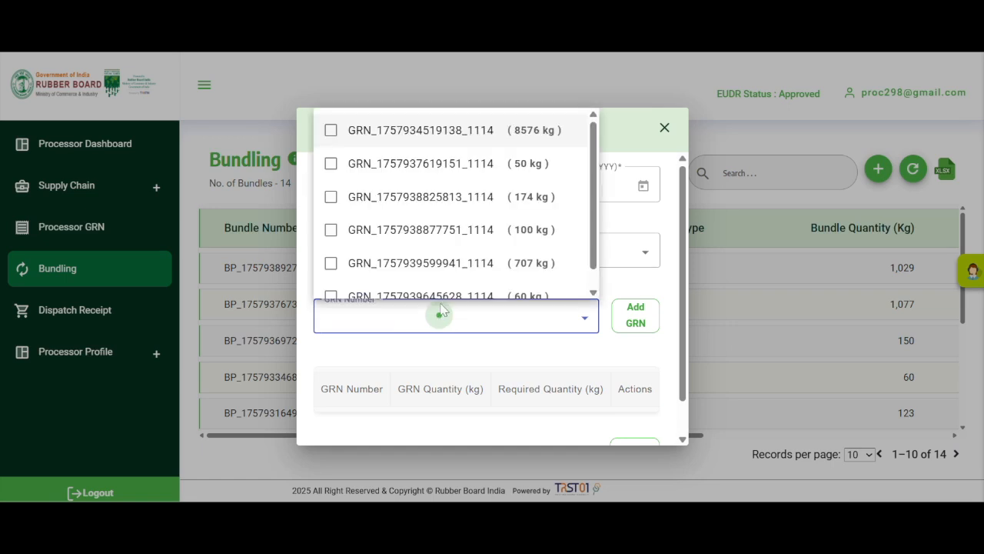
scroll(470, 207, "down", 1)
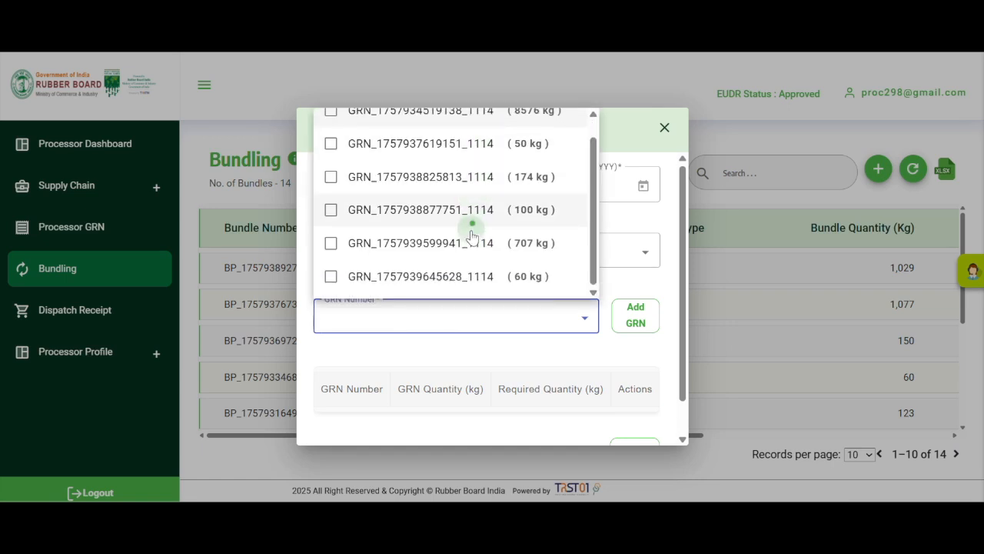
scroll(462, 231, "up", 1)
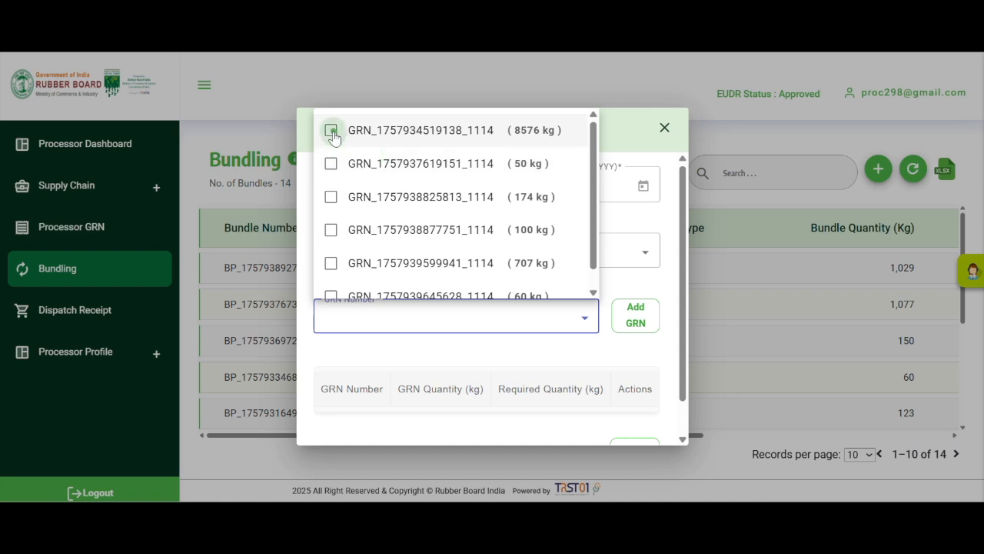
left_click(332, 132)
left_click(330, 163)
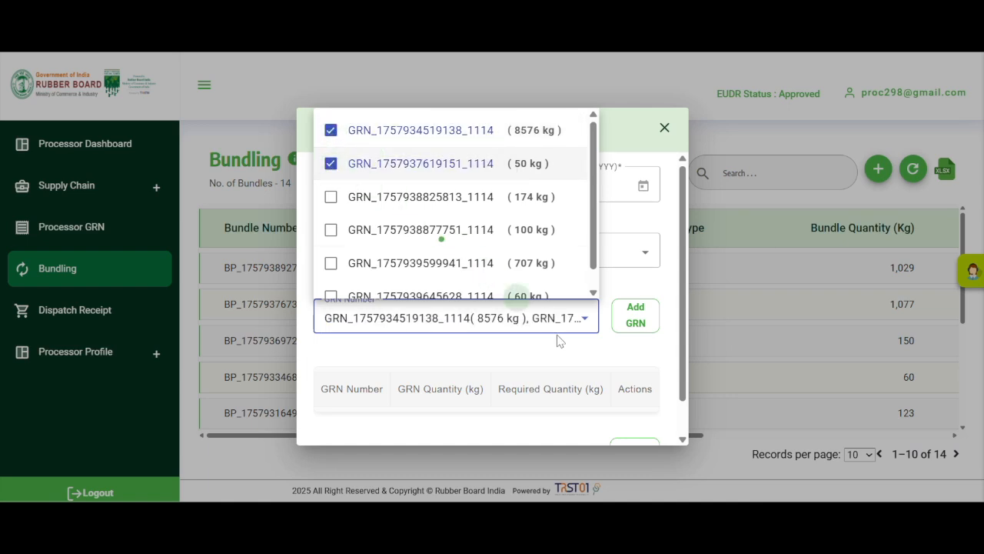
left_click(534, 343)
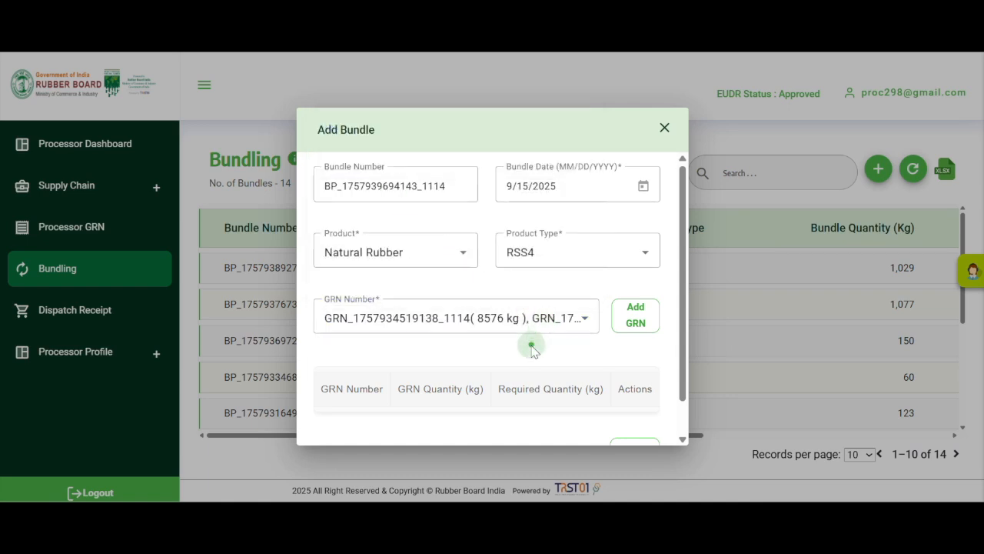
left_click(636, 323)
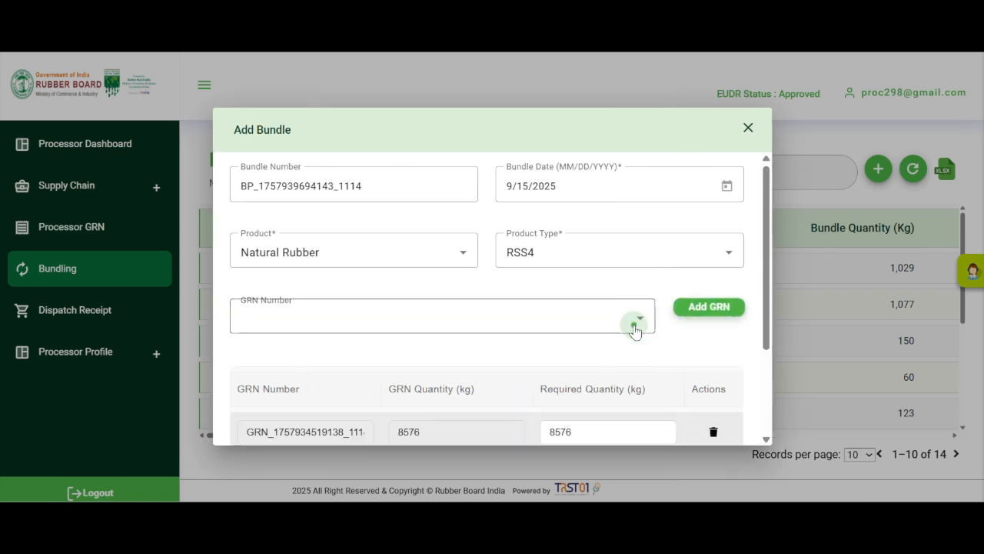
Step: Set the required quantity of the 8576 kg GRN to 500 kg, save the bundle and acknowledge the message
scroll(635, 329, "down", 3)
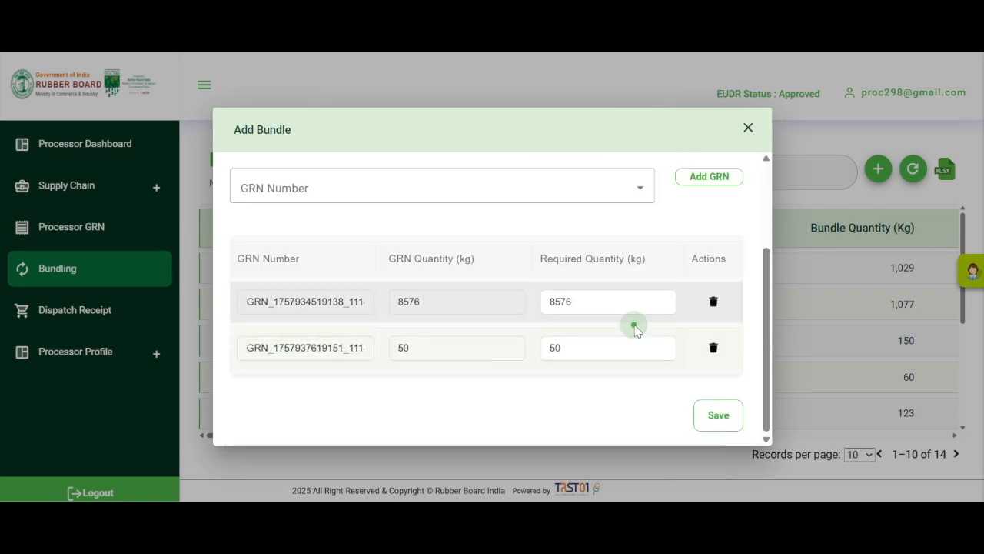
left_click(574, 303)
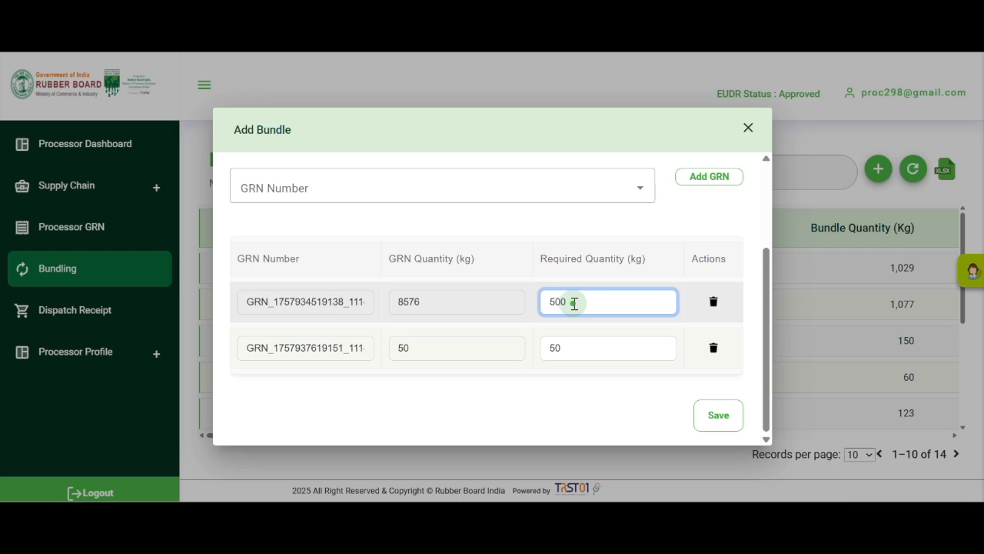
left_click(608, 413)
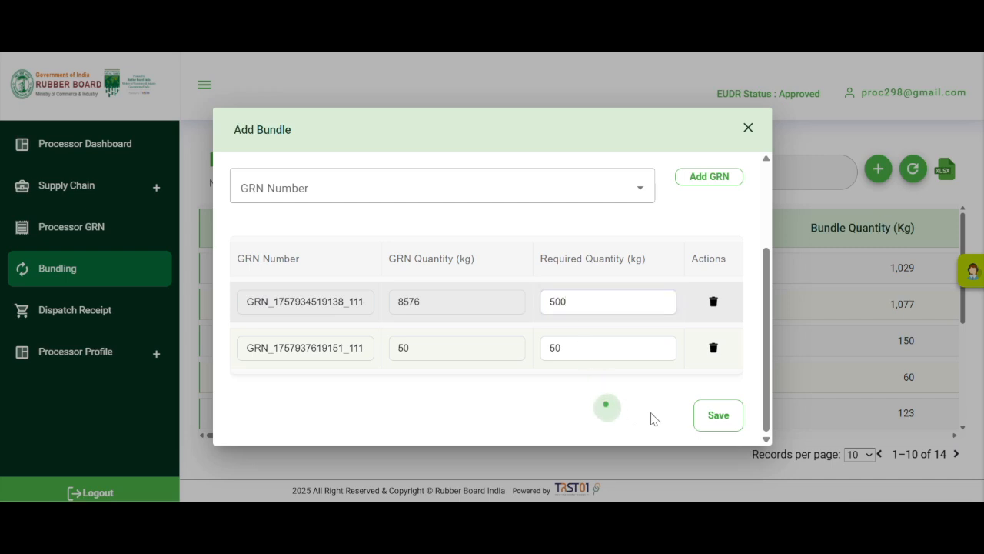
left_click(720, 421)
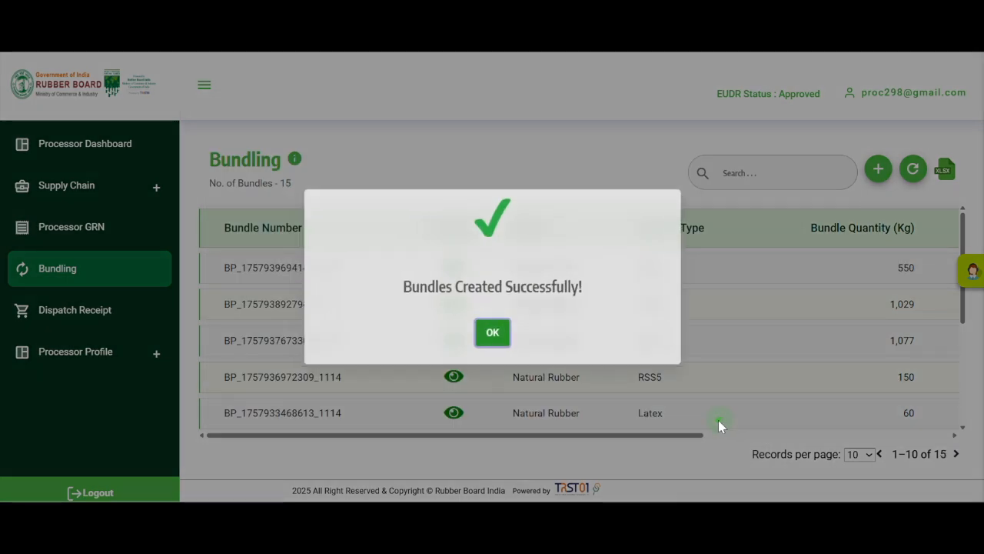
left_click(493, 333)
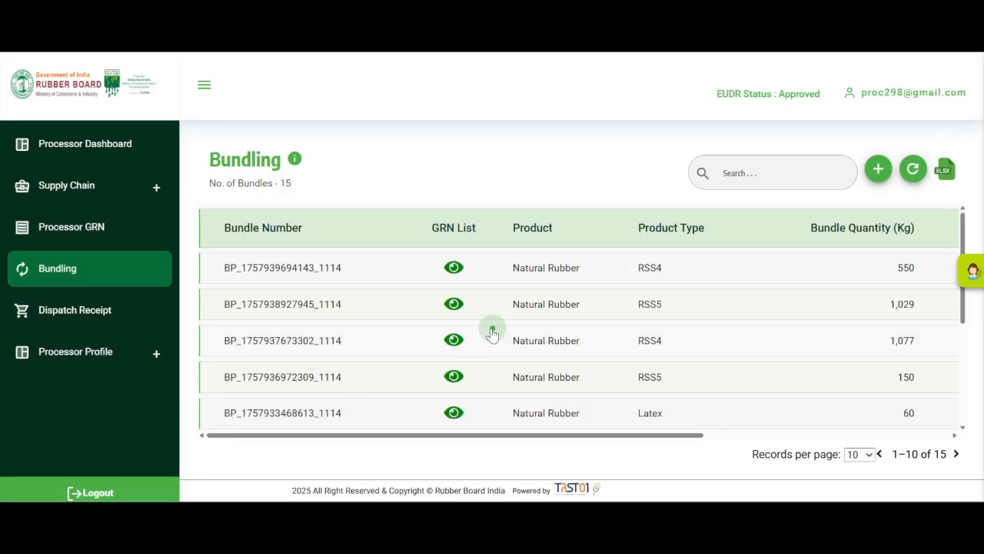
Step: Start a new receipt on the Dispatch Receipts page with product Natural Rubber and product type RSS4
left_click(105, 321)
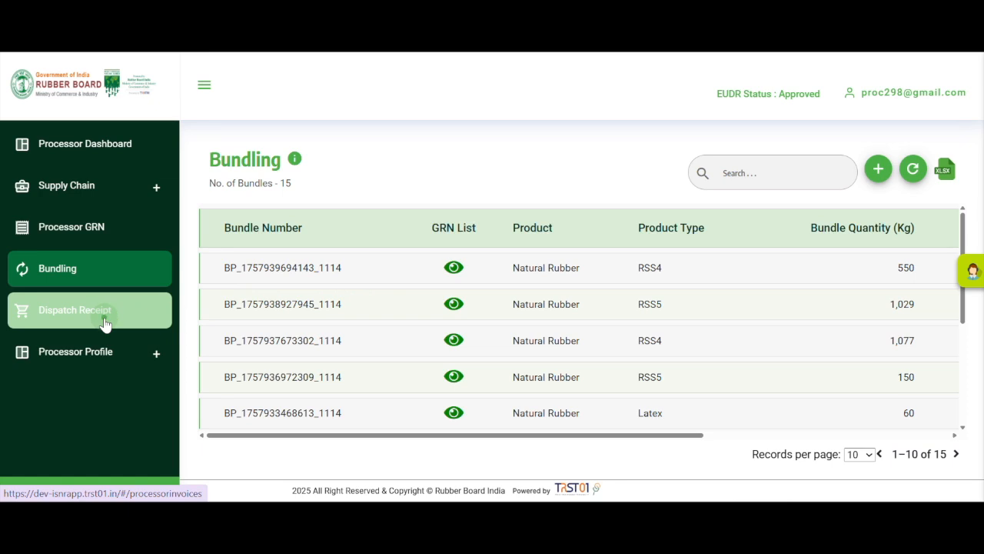
left_click(105, 323)
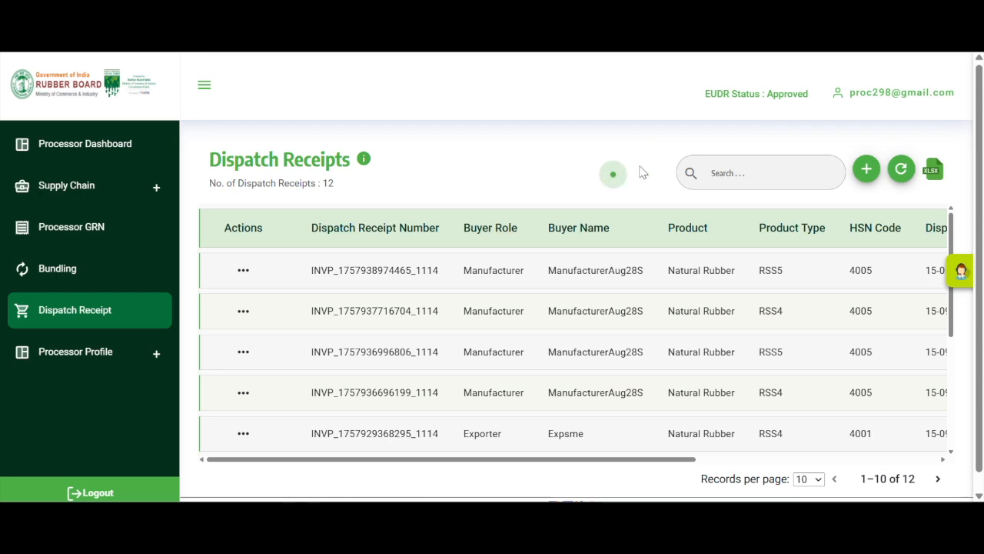
left_click(866, 170)
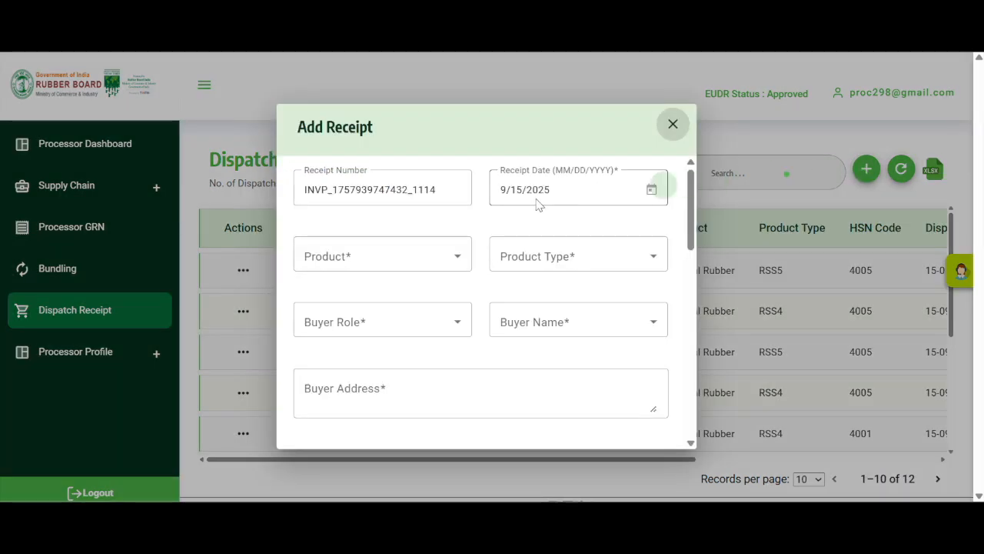
left_click(426, 262)
left_click(398, 301)
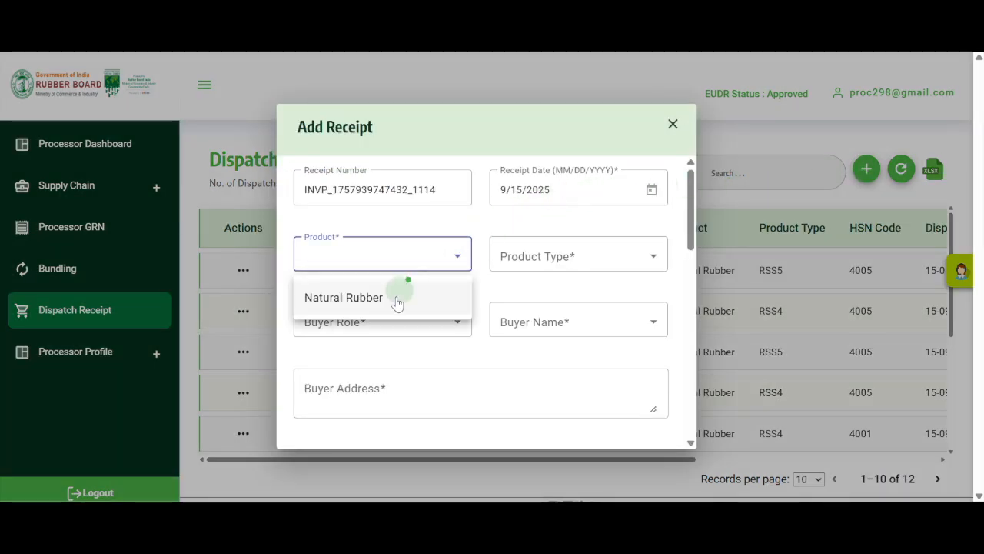
left_click(545, 259)
left_click(549, 301)
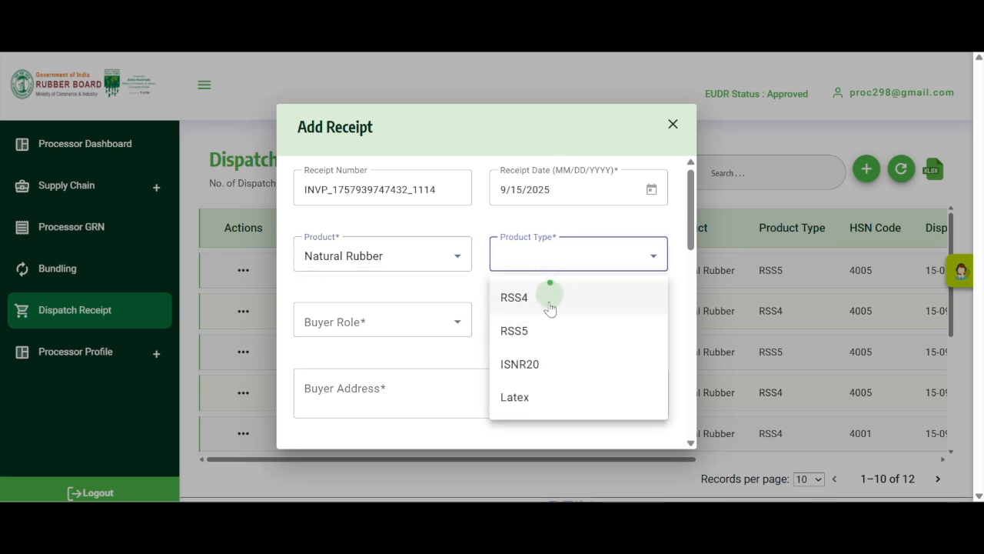
Step: Set the receipt's buyer role to Manufacturer and the buyer name to ManufacturerAug28S
left_click(417, 327)
left_click(377, 395)
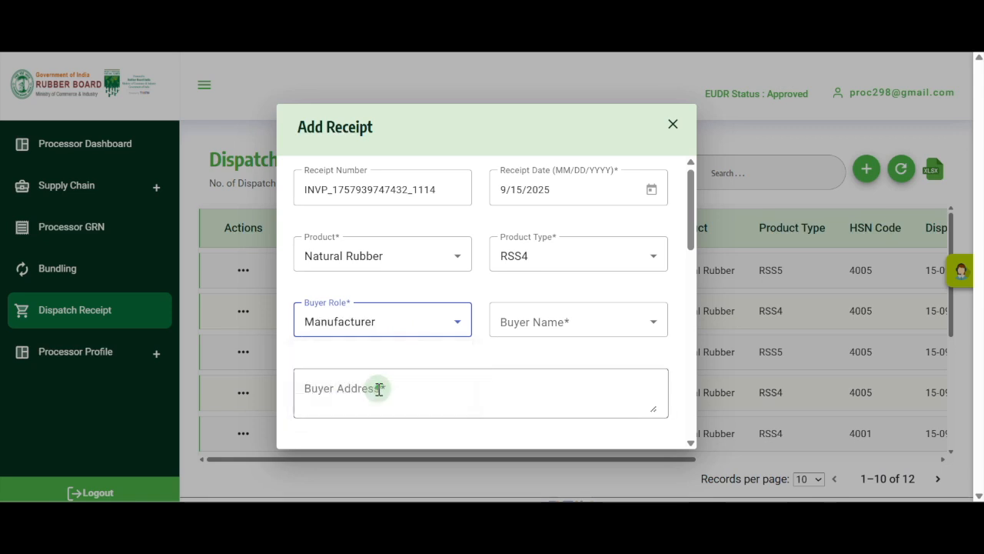
left_click(543, 334)
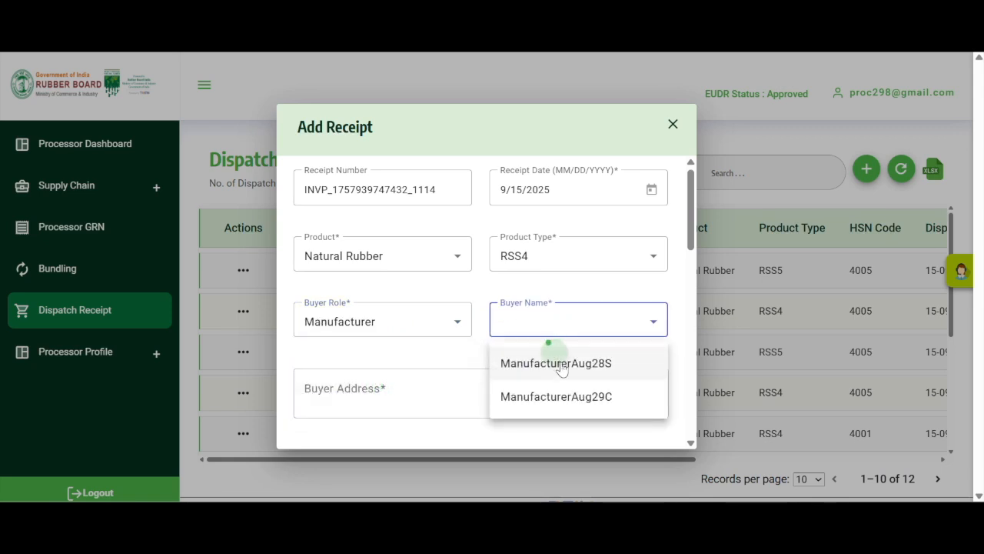
left_click(560, 361)
Step: Enter hyderabad as the receipt's place of discharge and choose HSN code 4001
scroll(459, 392, "down", 2)
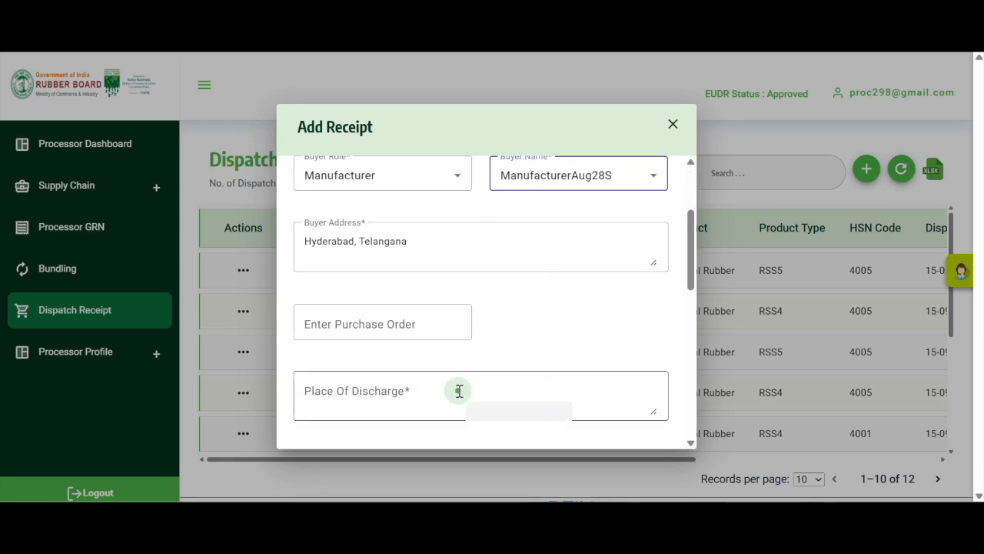
scroll(492, 330, "down", 1)
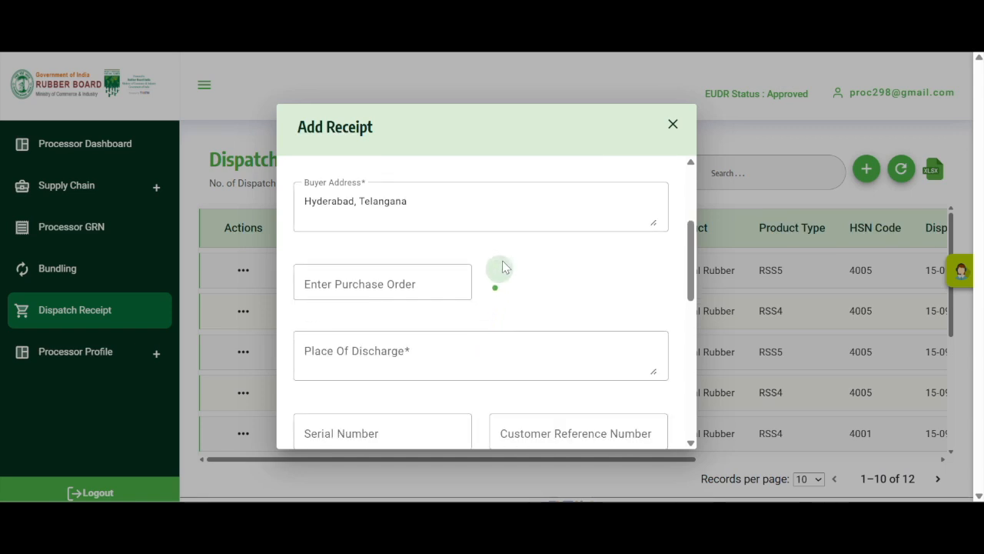
scroll(500, 269, "down", 1)
scroll(497, 254, "down", 2)
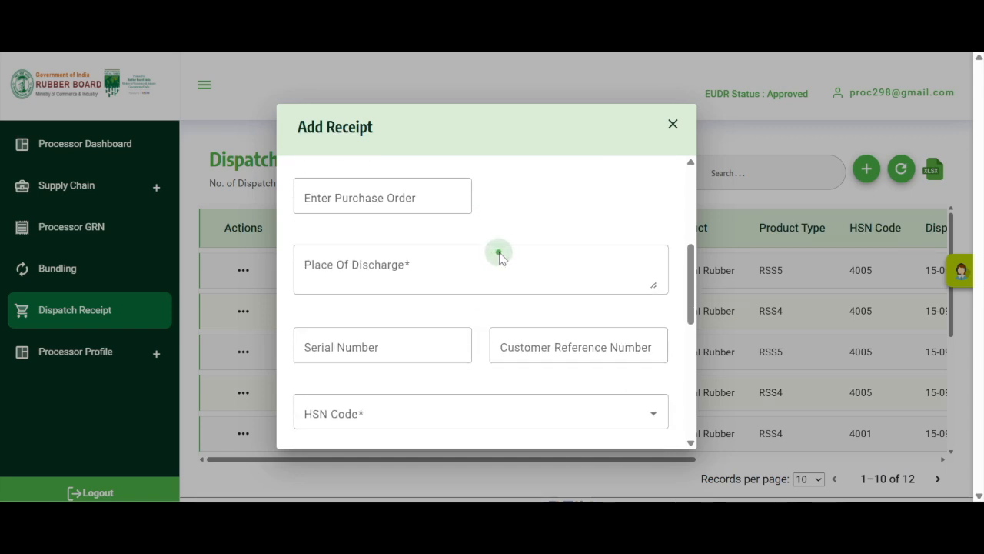
scroll(500, 251, "down", 1)
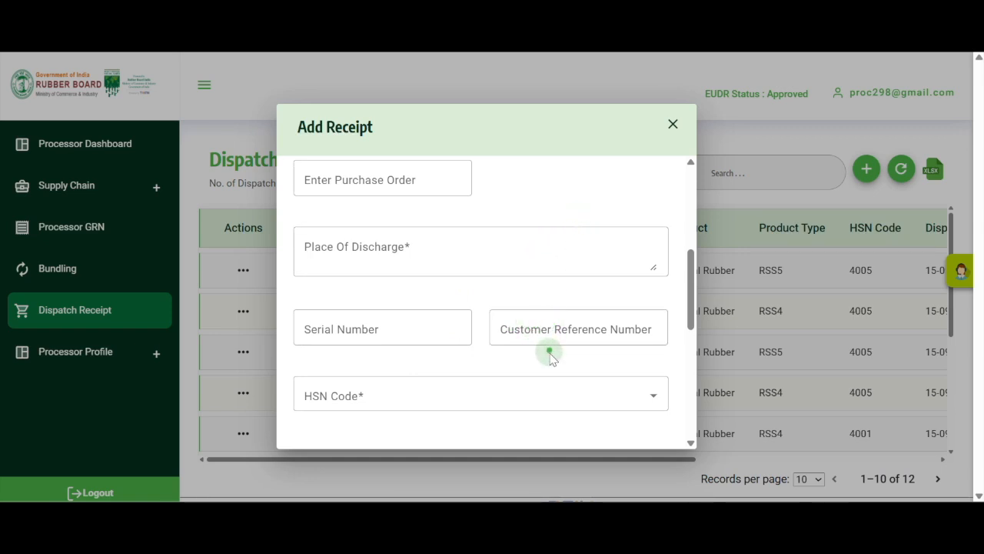
scroll(549, 356, "down", 1)
left_click(391, 229)
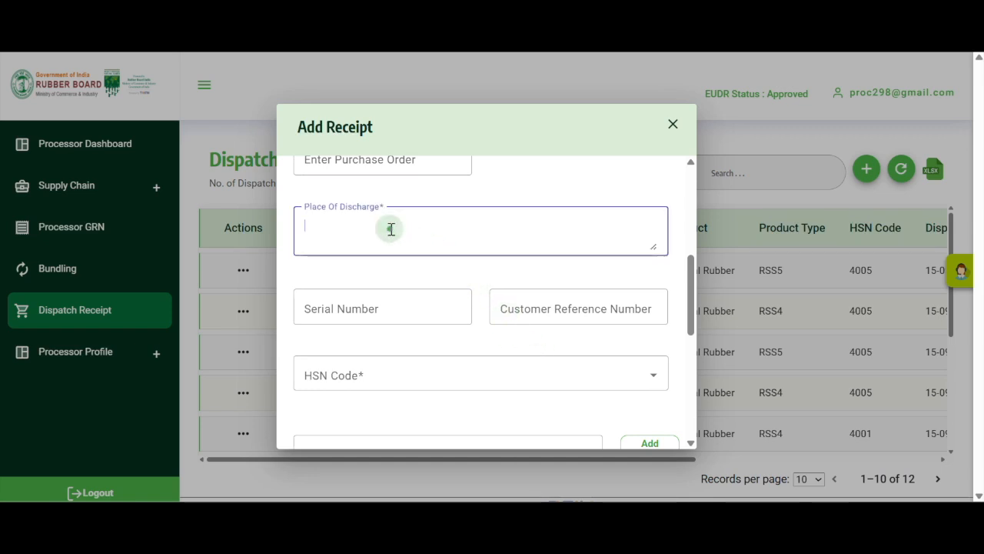
type("hyderabad")
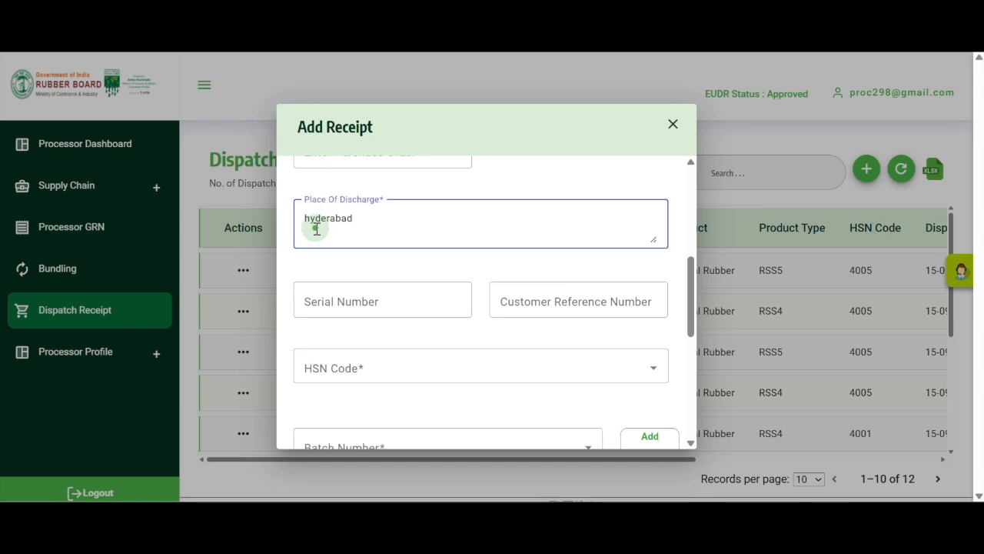
scroll(315, 227, "down", 2)
left_click(407, 267)
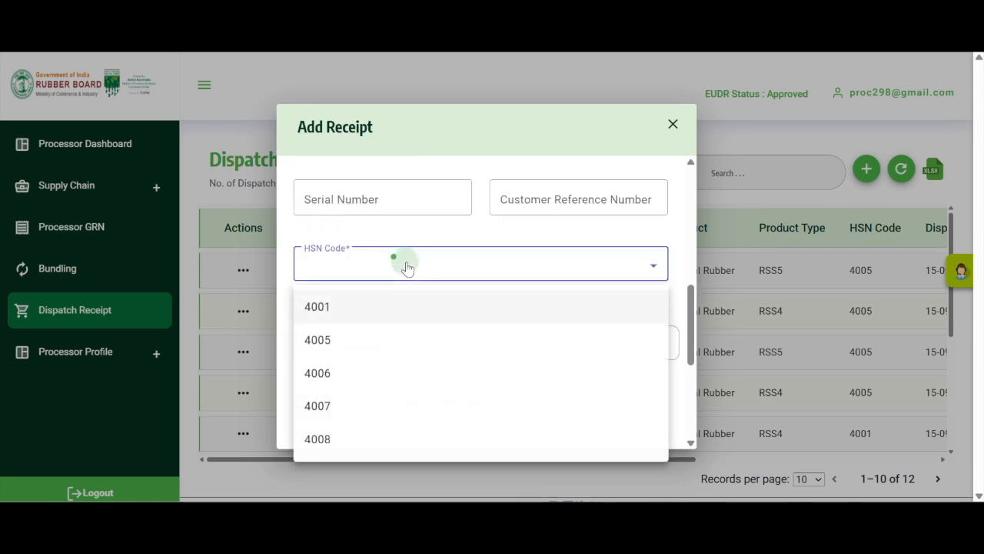
left_click(390, 316)
Step: Select the 377 kg batch and add it to the dispatch receipt's bundle list
scroll(446, 331, "down", 1)
left_click(499, 267)
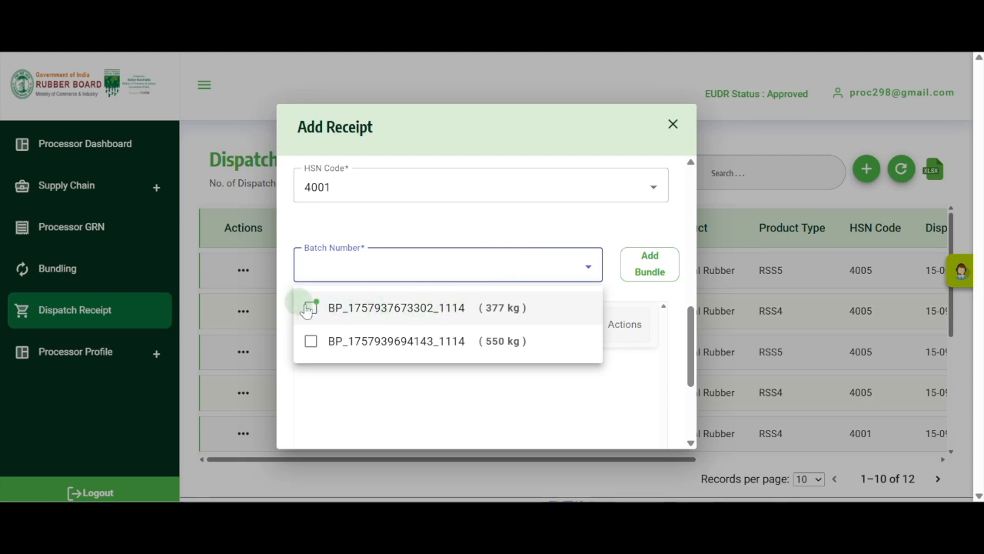
left_click(311, 308)
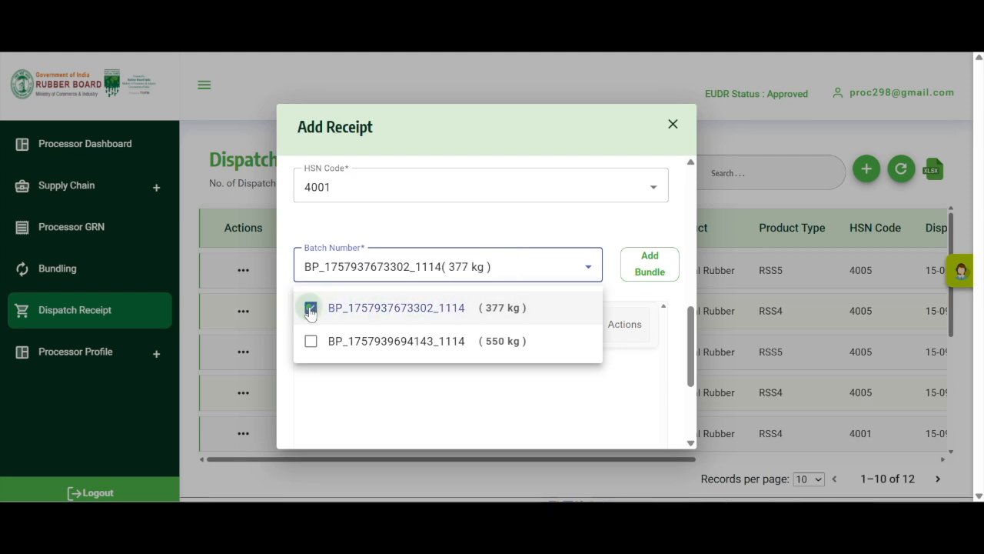
left_click(640, 265)
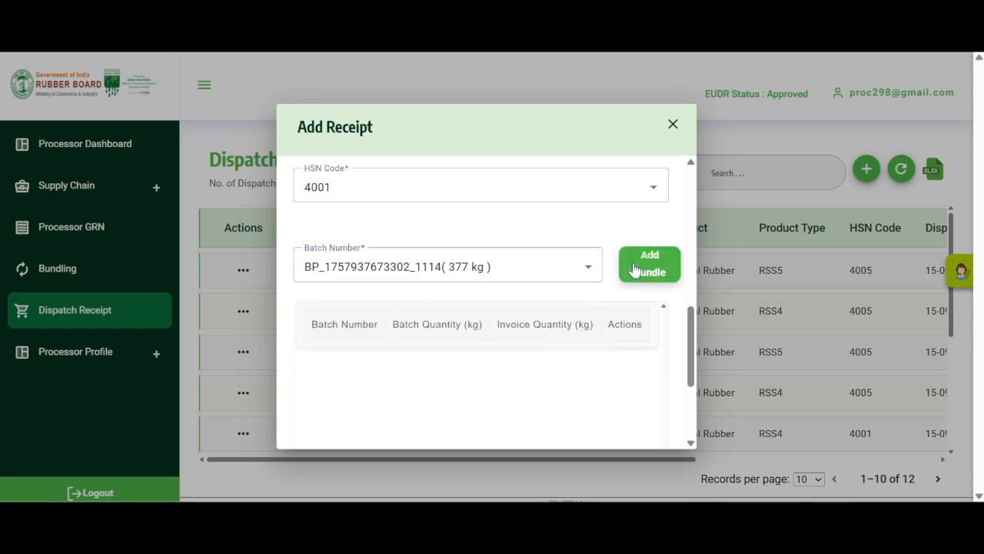
left_click(645, 277)
Step: Set the invoice quantity of the added batch to 200 kg
scroll(533, 335, "down", 1)
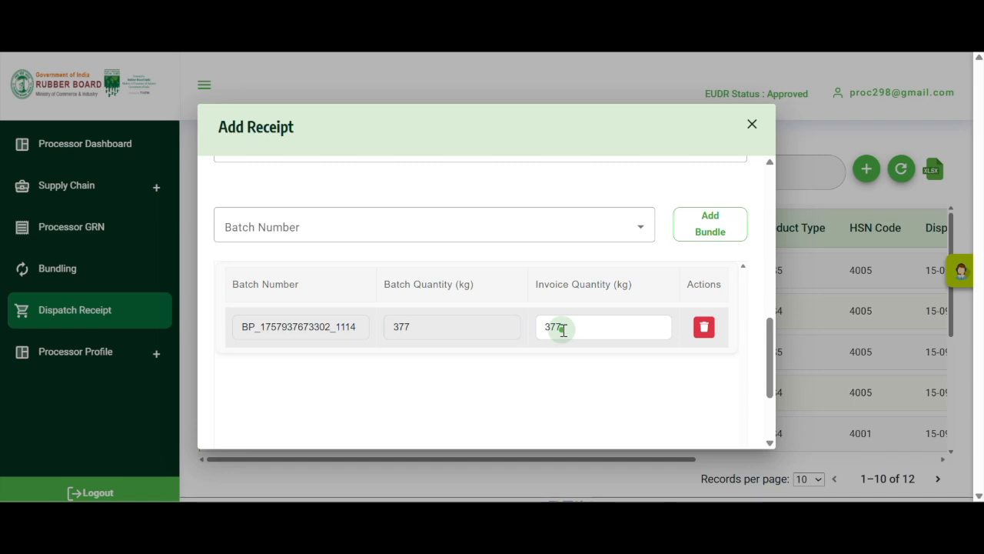
left_click(563, 329)
key("BackSpace")
key("BackSpace")
key("BackSpace")
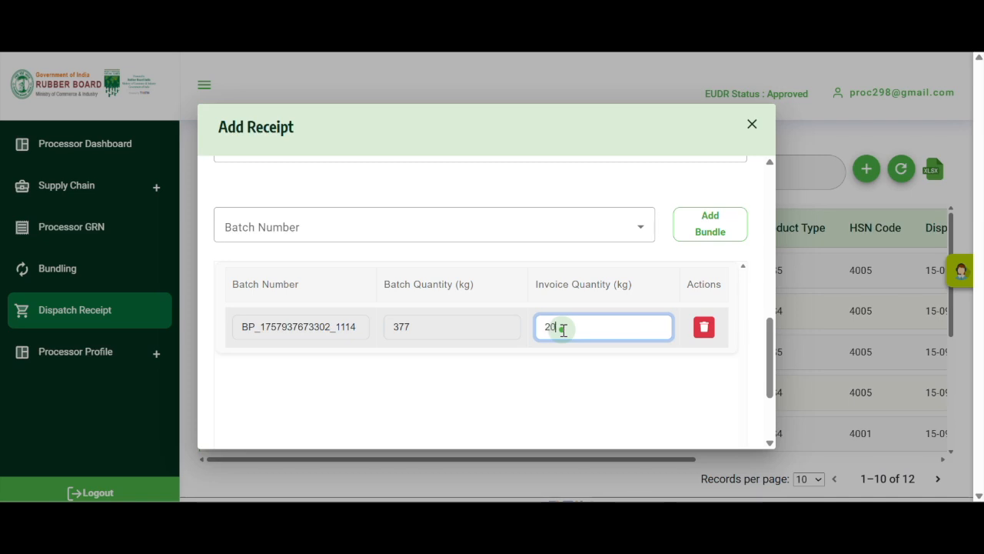
left_click(577, 363)
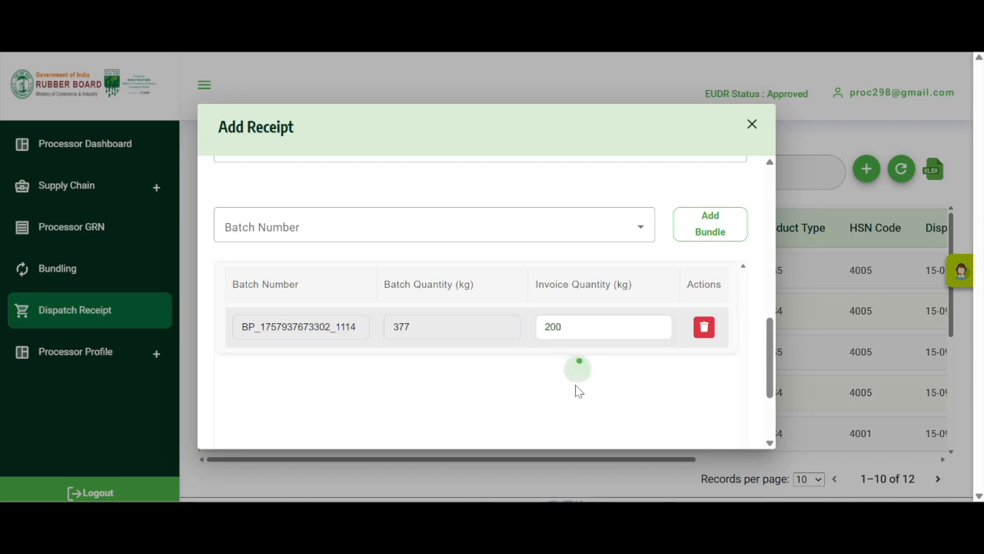
Step: Save the dispatch receipt and acknowledge the message
scroll(577, 388, "down", 3)
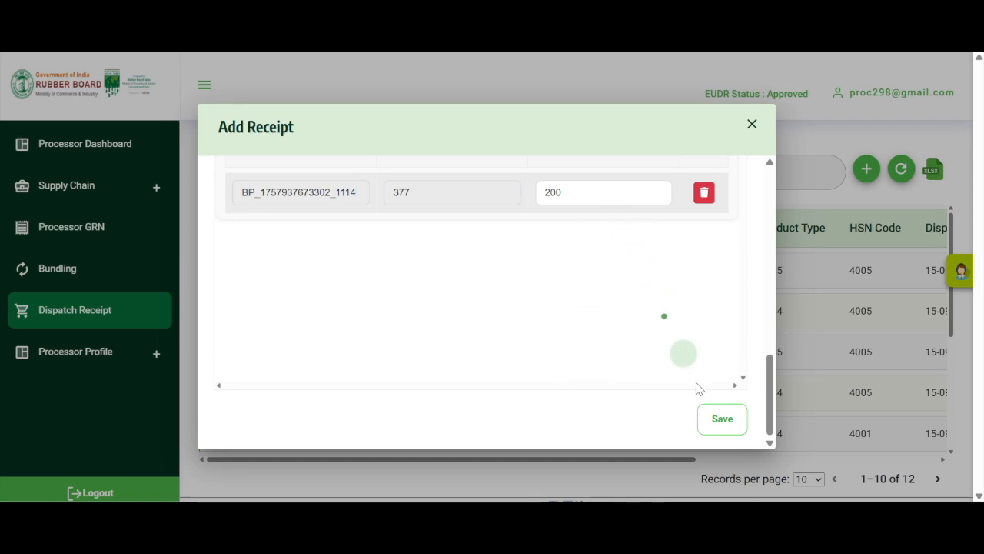
left_click(722, 421)
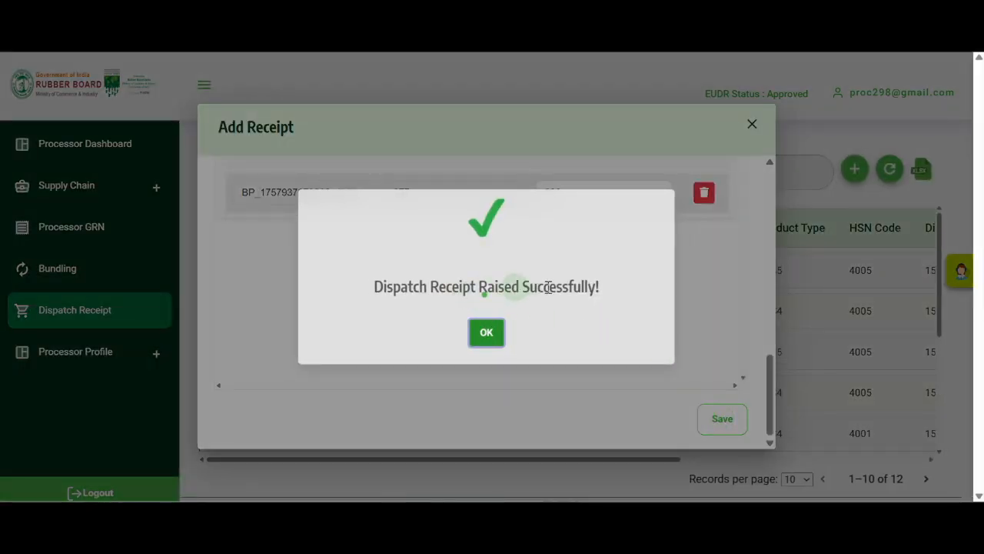
left_click(493, 339)
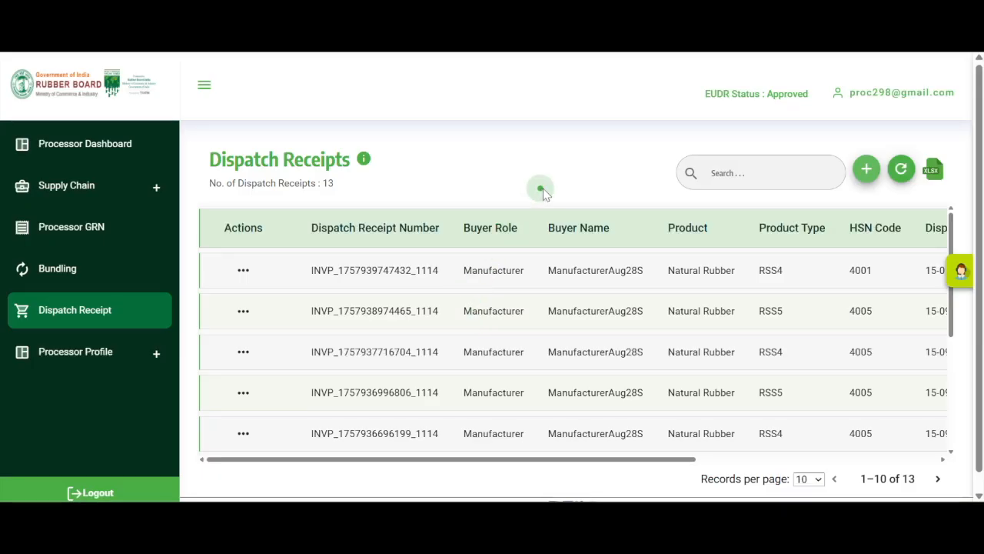